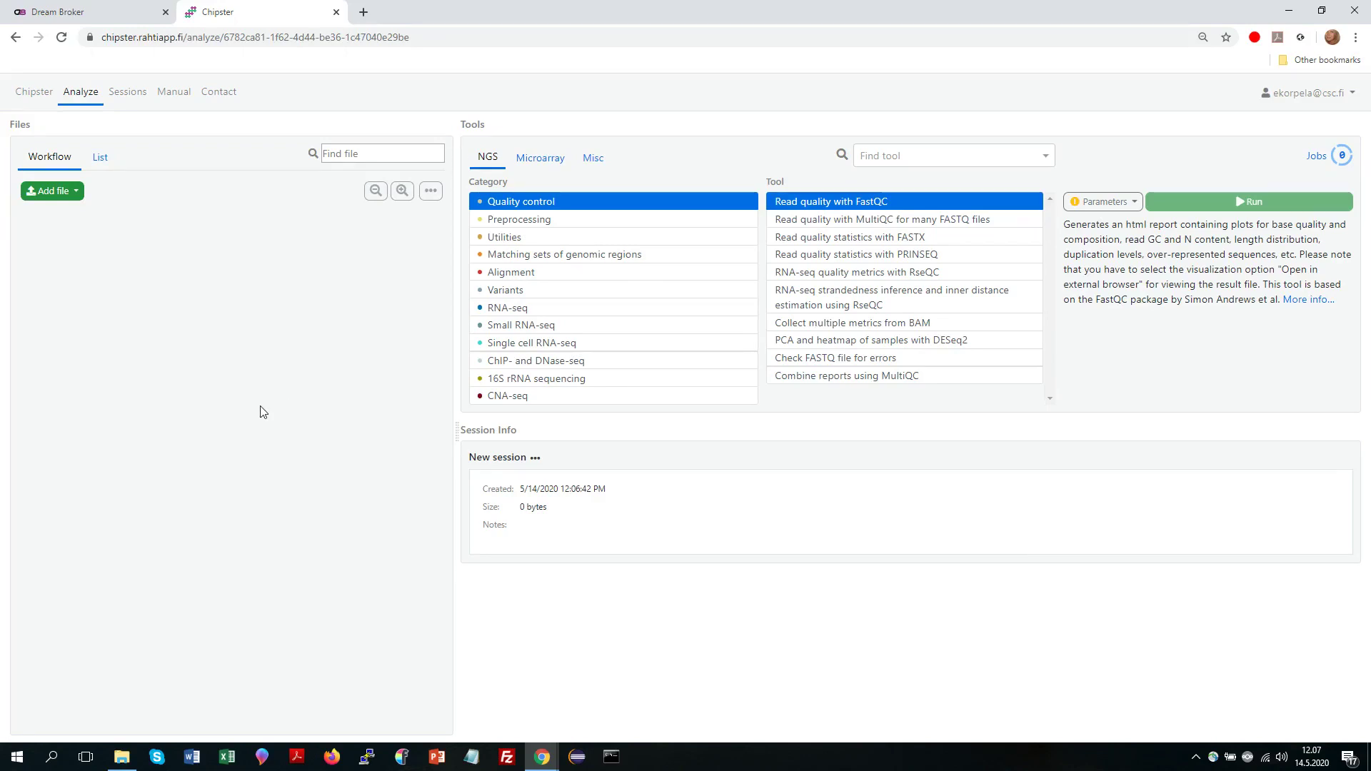
Browse the Sessions list, previewing example and training sessions such as course_RNAseq_drosophila_done
{"action": "left_click", "coordinate": [131, 97]}
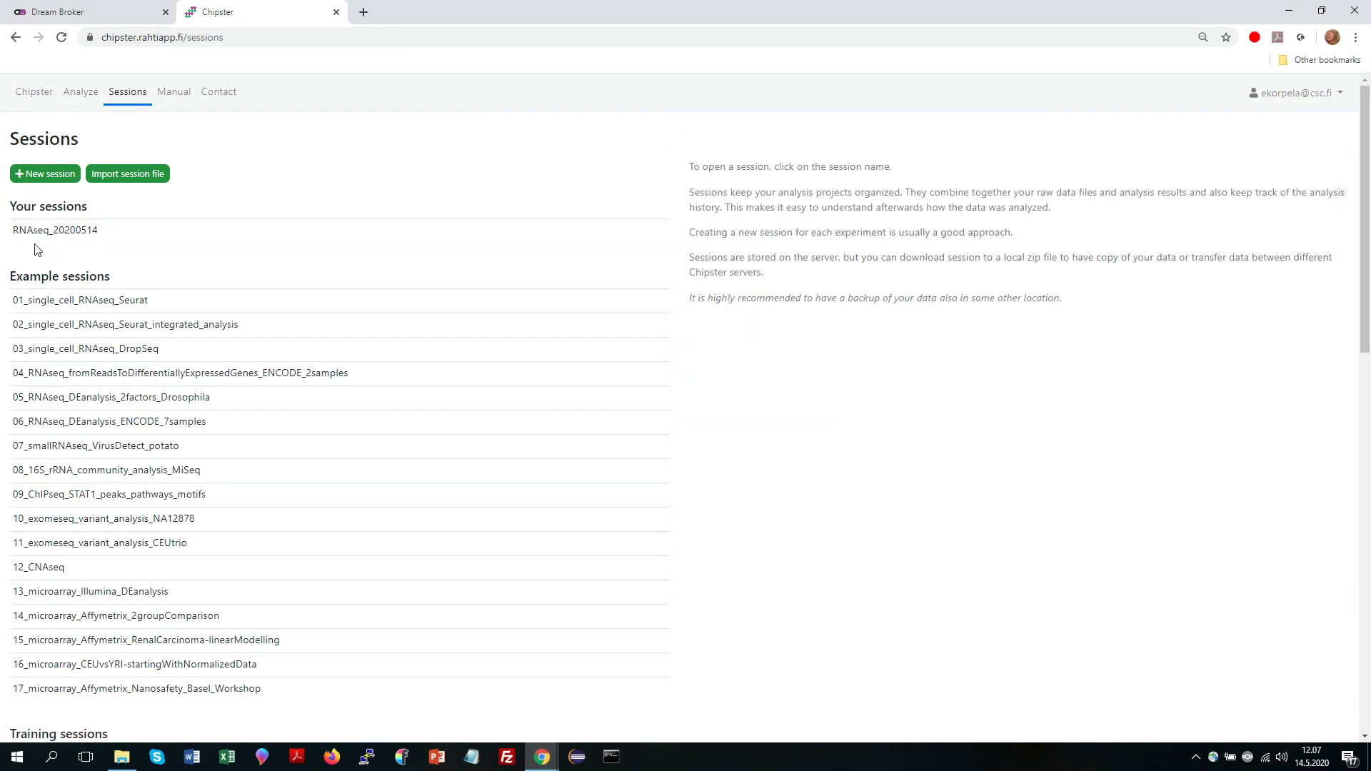
{"action": "mouse_move", "coordinate": [29, 327]}
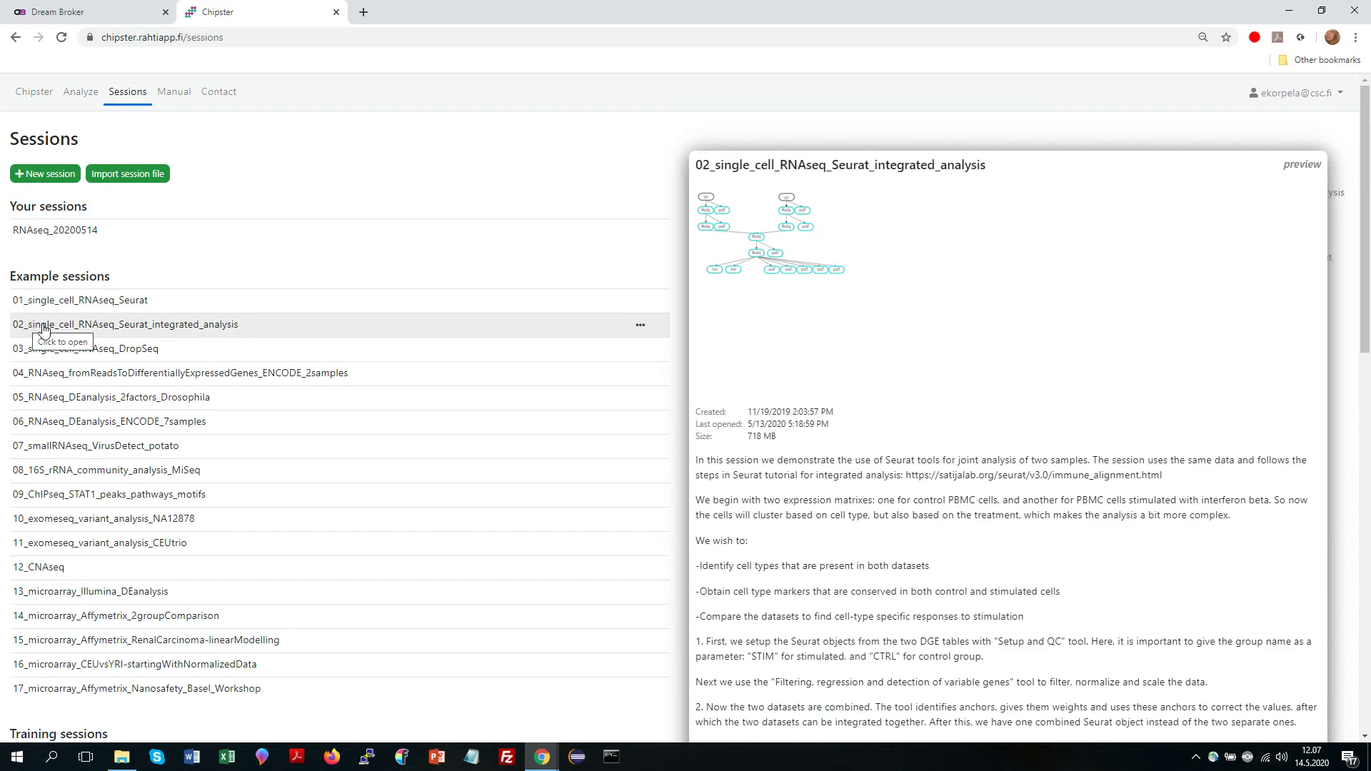
{"action": "scroll", "coordinate": [43, 328], "scroll_direction": "down", "scroll_amount": 5}
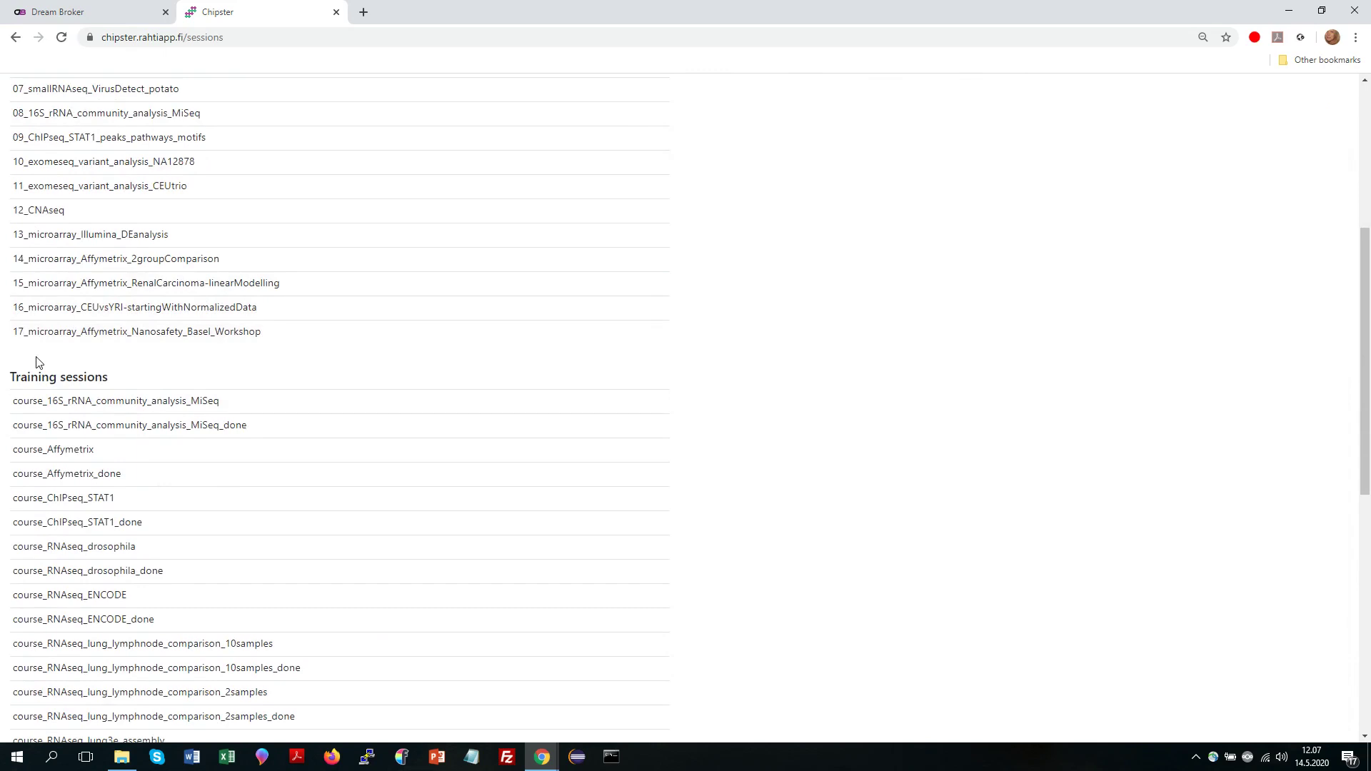
{"action": "mouse_move", "coordinate": [50, 547]}
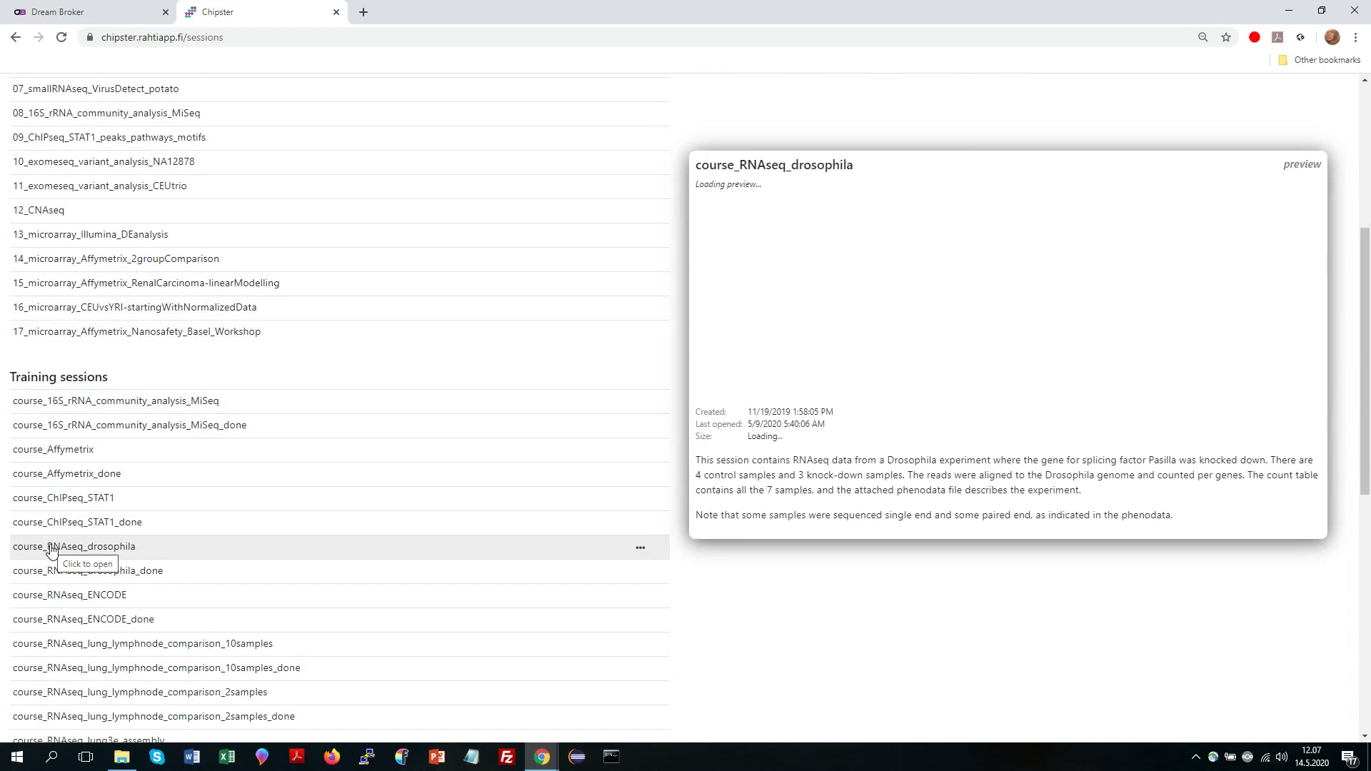
{"action": "mouse_move", "coordinate": [50, 573]}
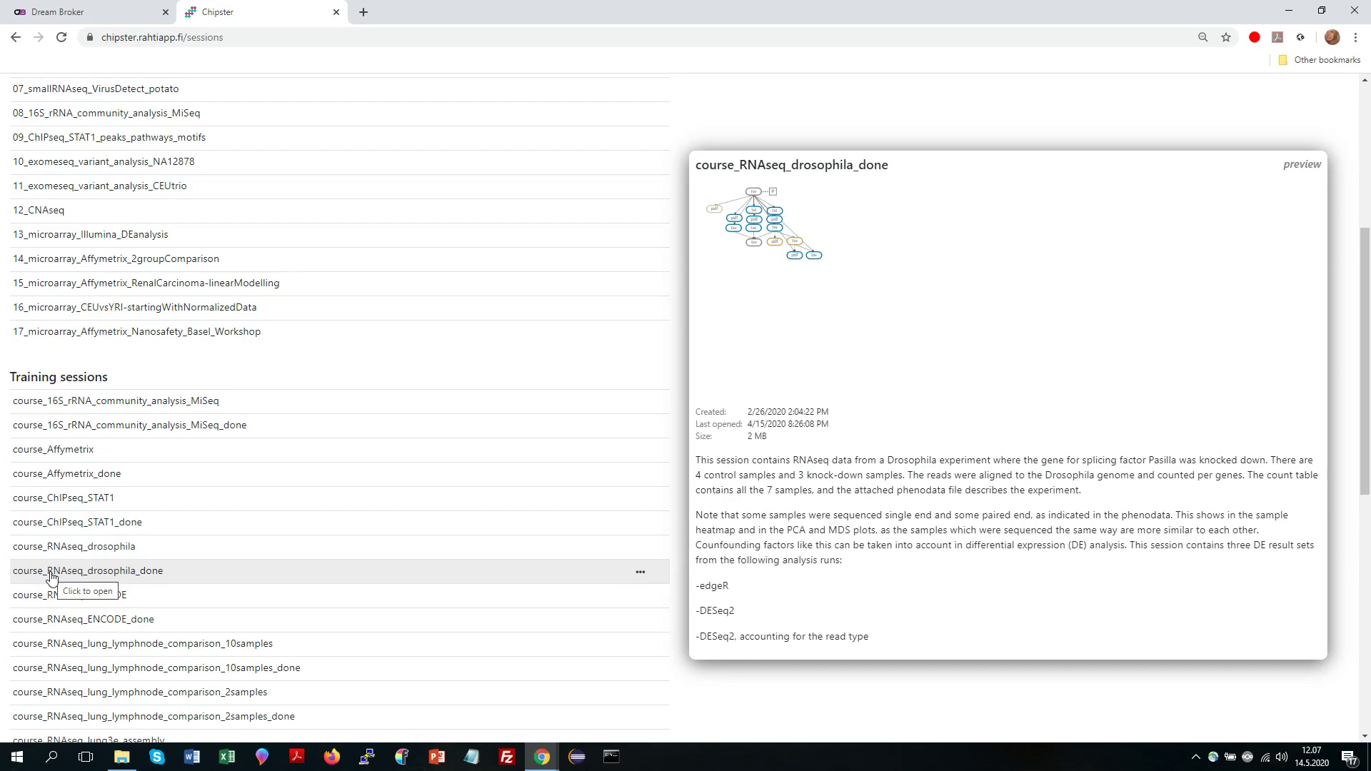
{"action": "scroll", "coordinate": [50, 577], "scroll_direction": "up", "scroll_amount": 5}
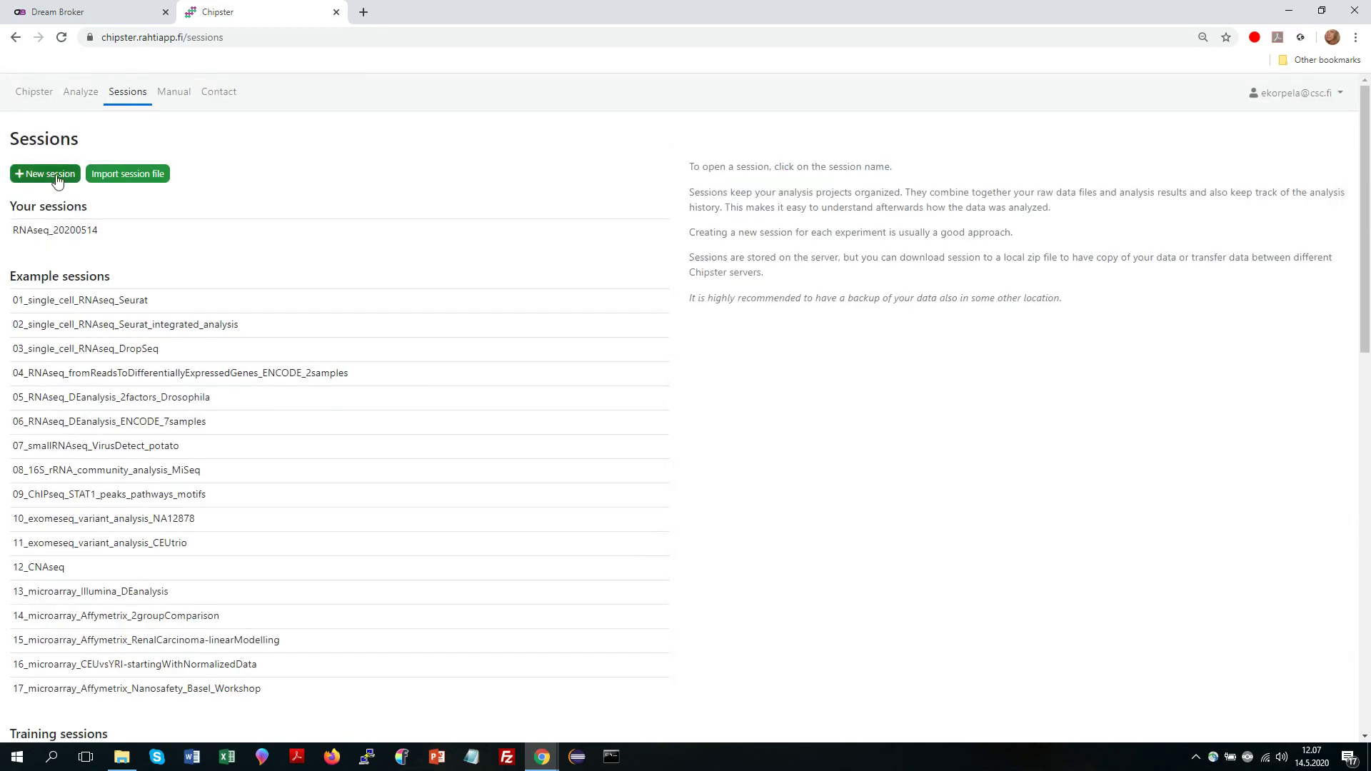
Create a new empty session named 'demo'
{"action": "left_click", "coordinate": [57, 177]}
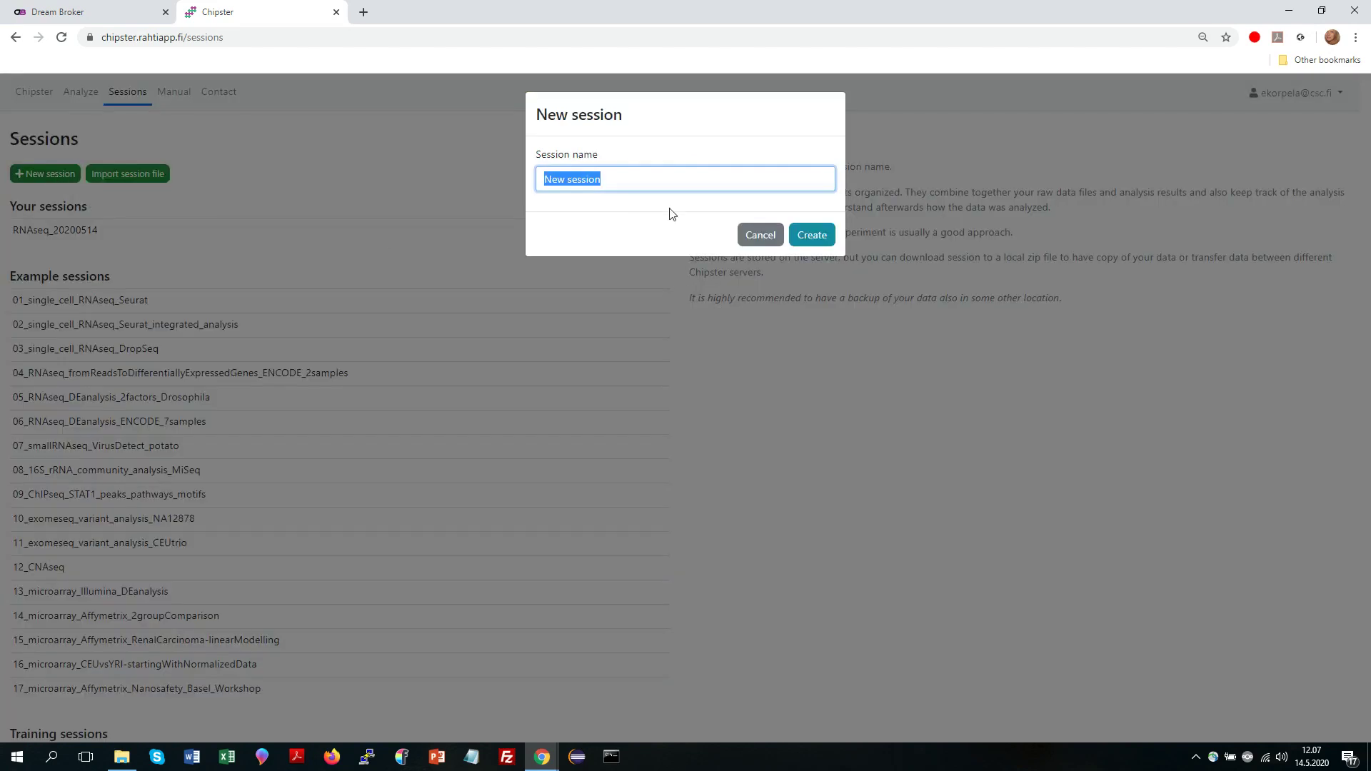
{"action": "type", "text": "demo"}
{"action": "left_click", "coordinate": [811, 234]}
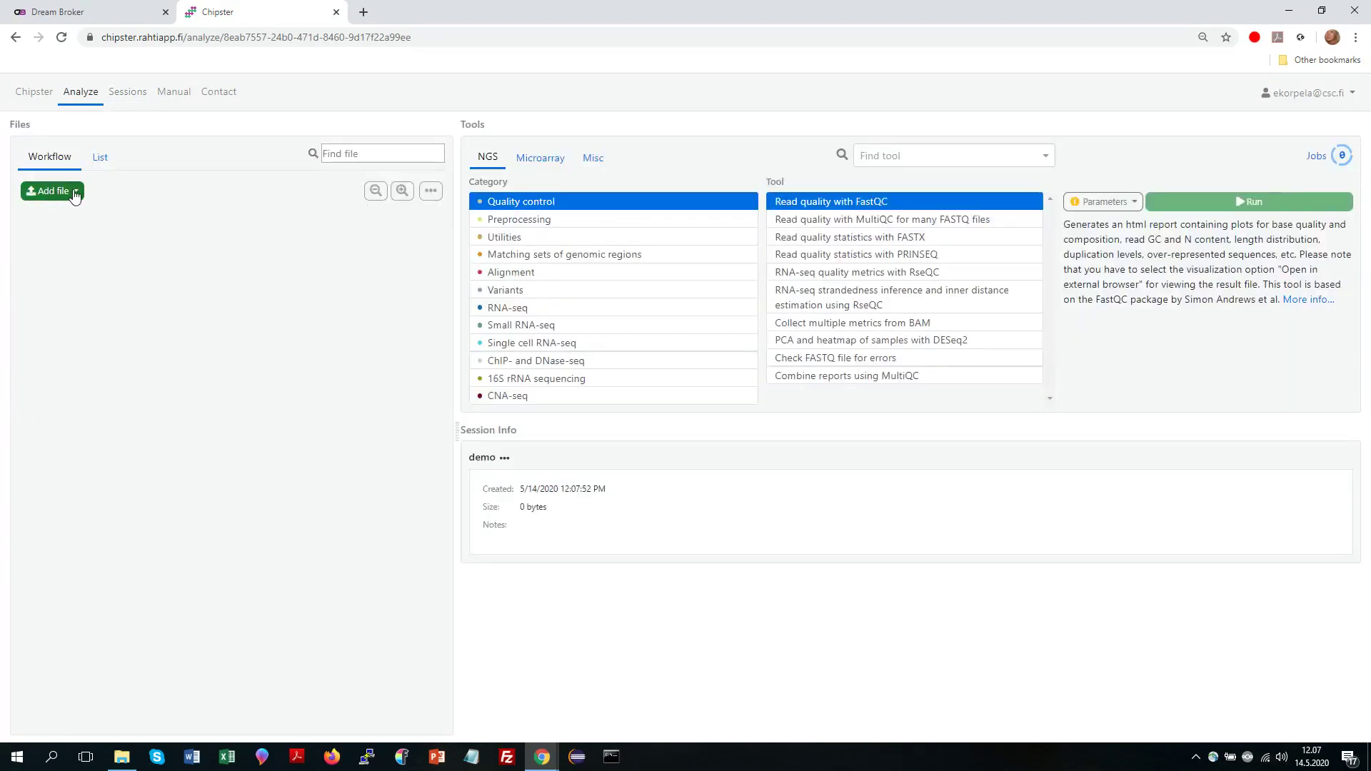
Upload the Desktop's demo_data folder, adding G1Esubset_R1.fq.gz and G1Esubset_R2.fq.gz to the session
{"action": "left_click", "coordinate": [74, 193]}
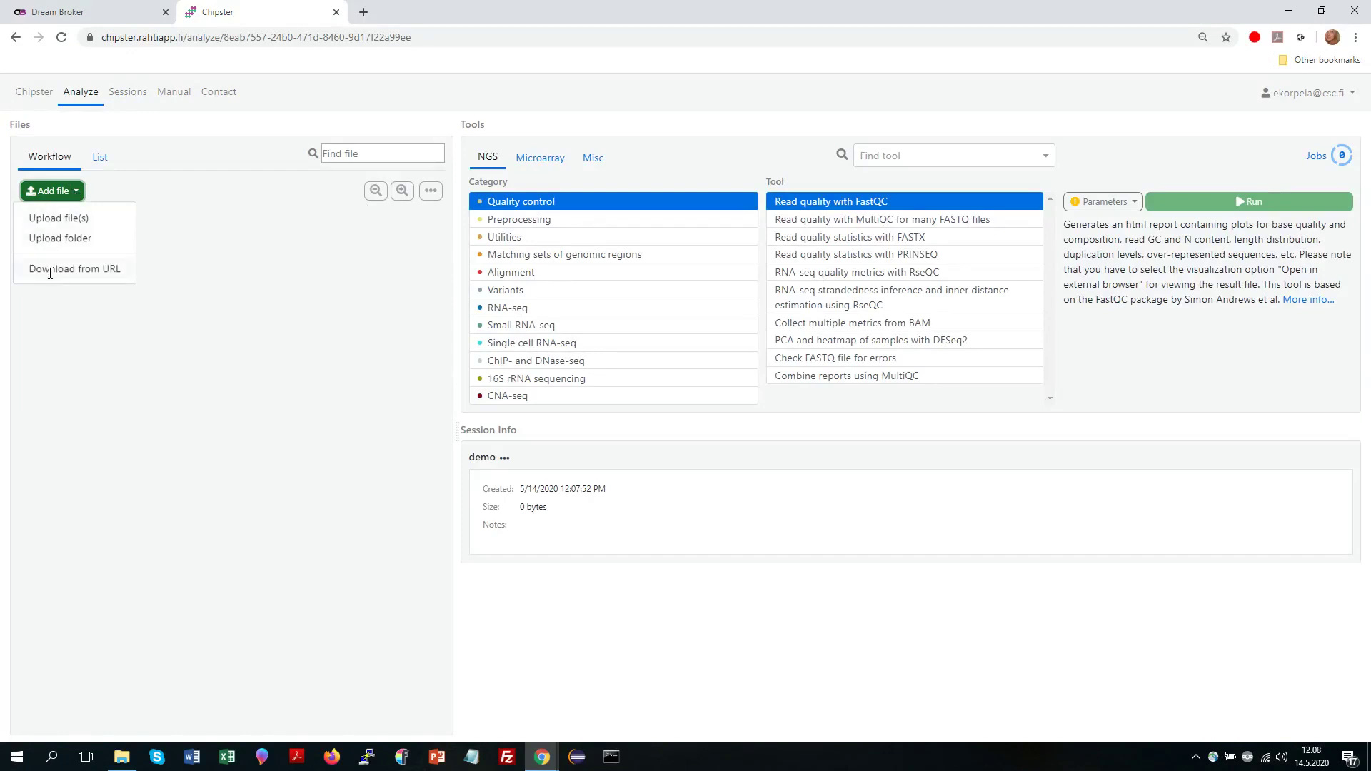
{"action": "left_click", "coordinate": [60, 237]}
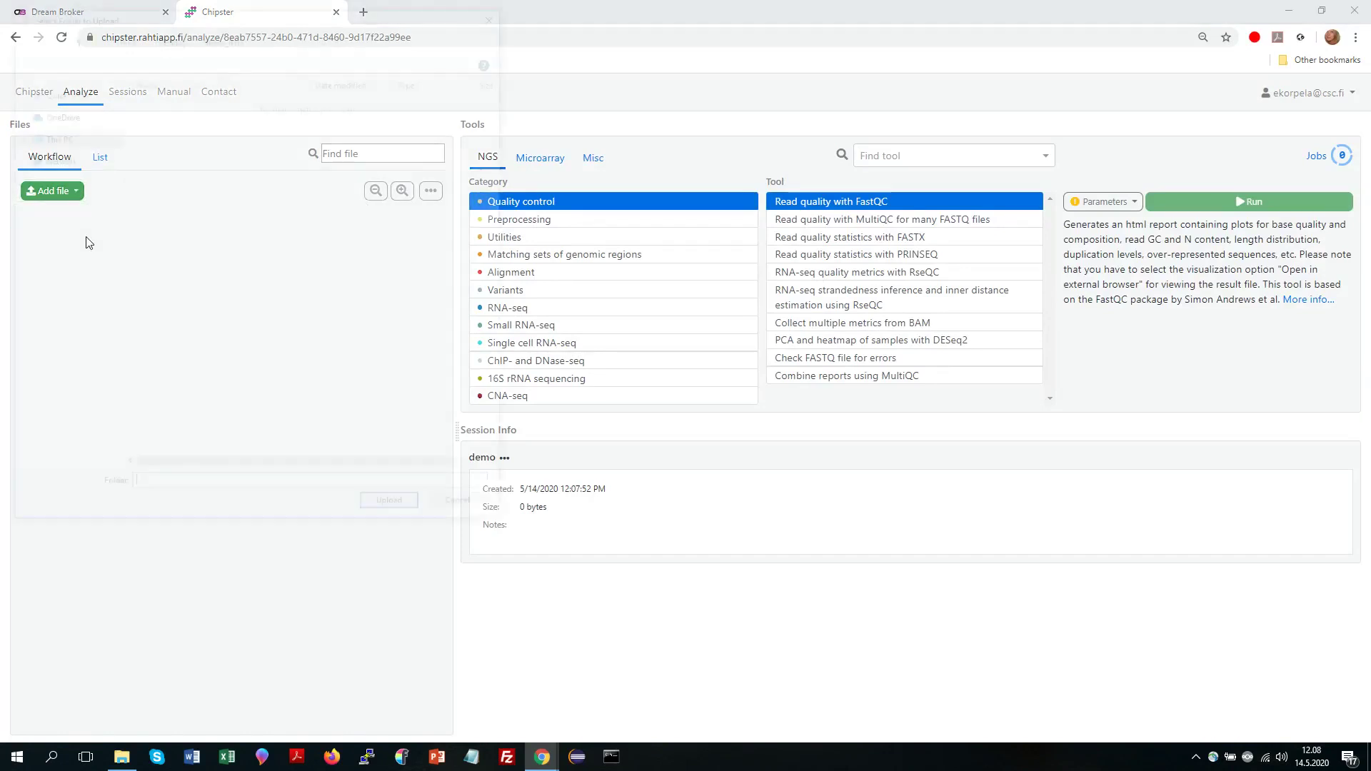
{"action": "left_click", "coordinate": [171, 33]}
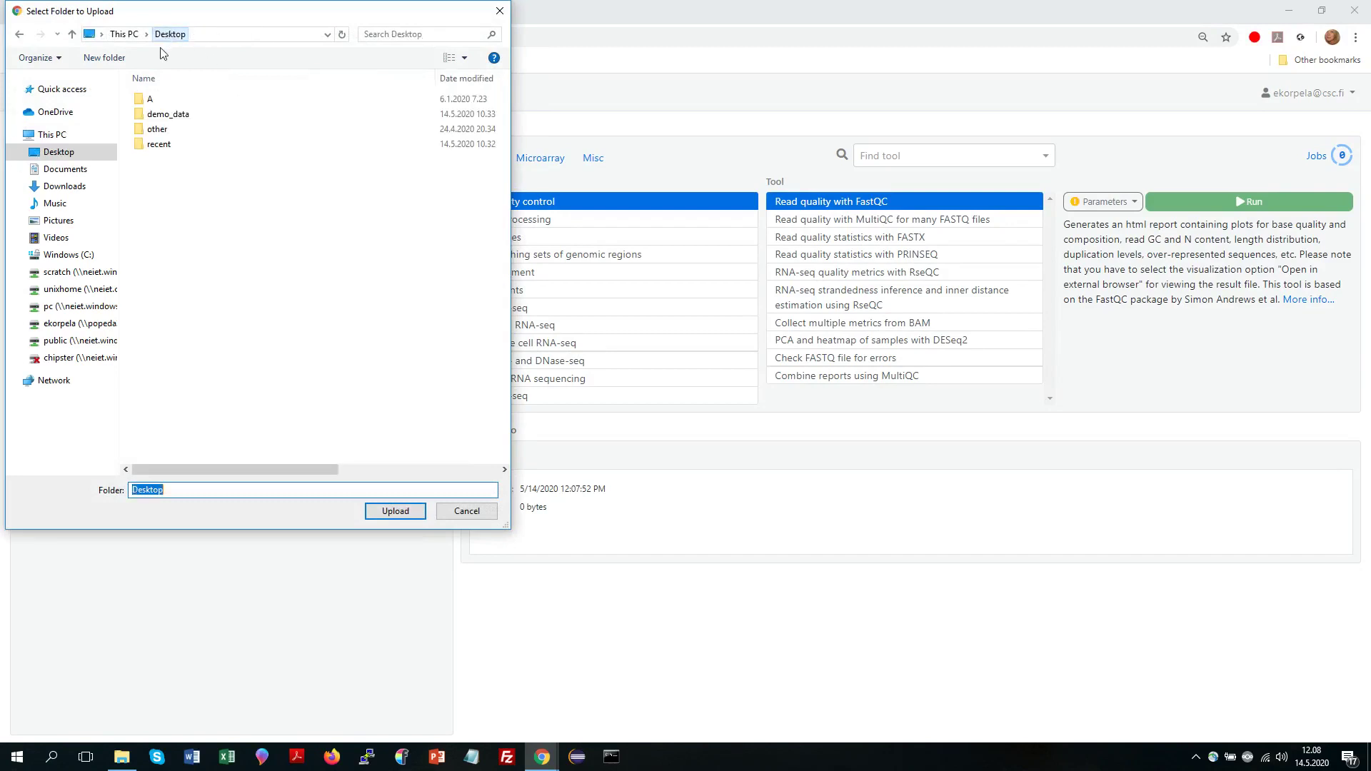
{"action": "left_click", "coordinate": [152, 114]}
{"action": "left_click", "coordinate": [379, 511]}
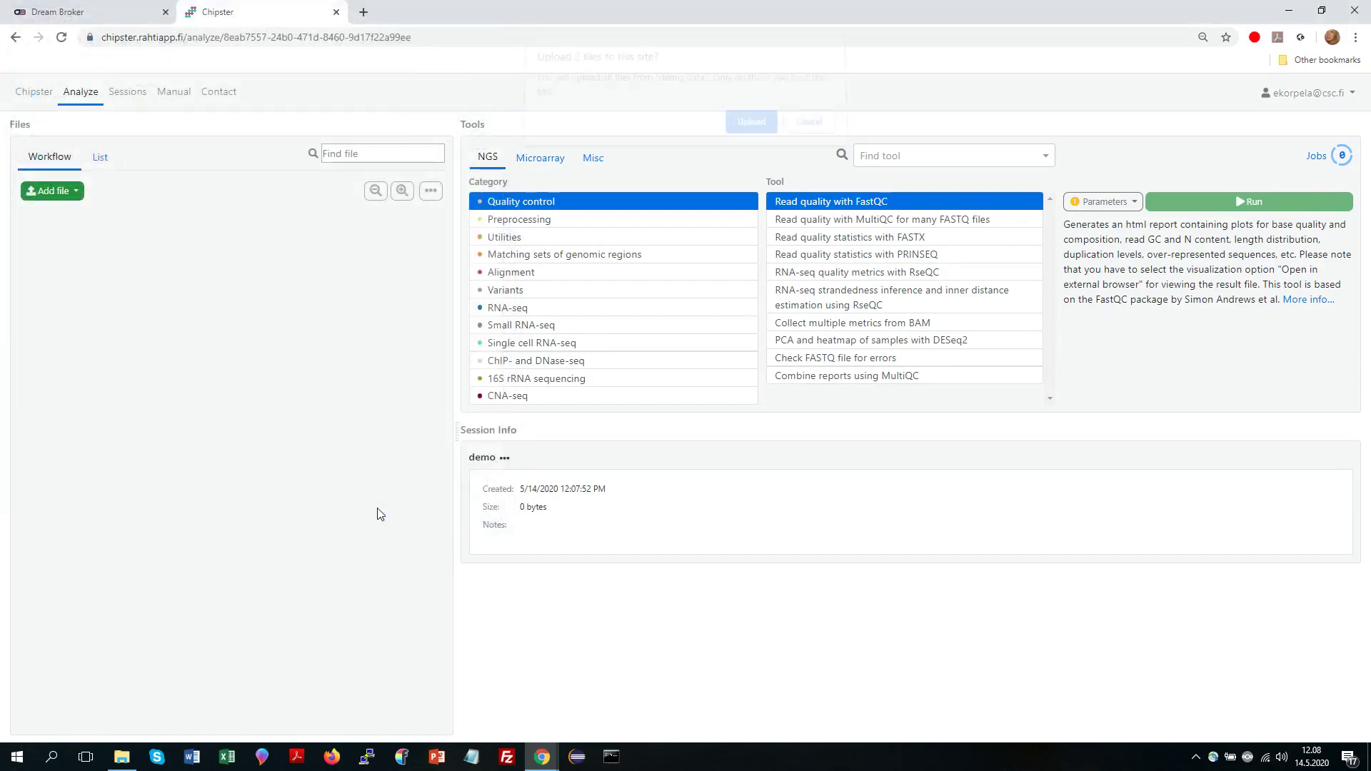
{"action": "left_click", "coordinate": [748, 132]}
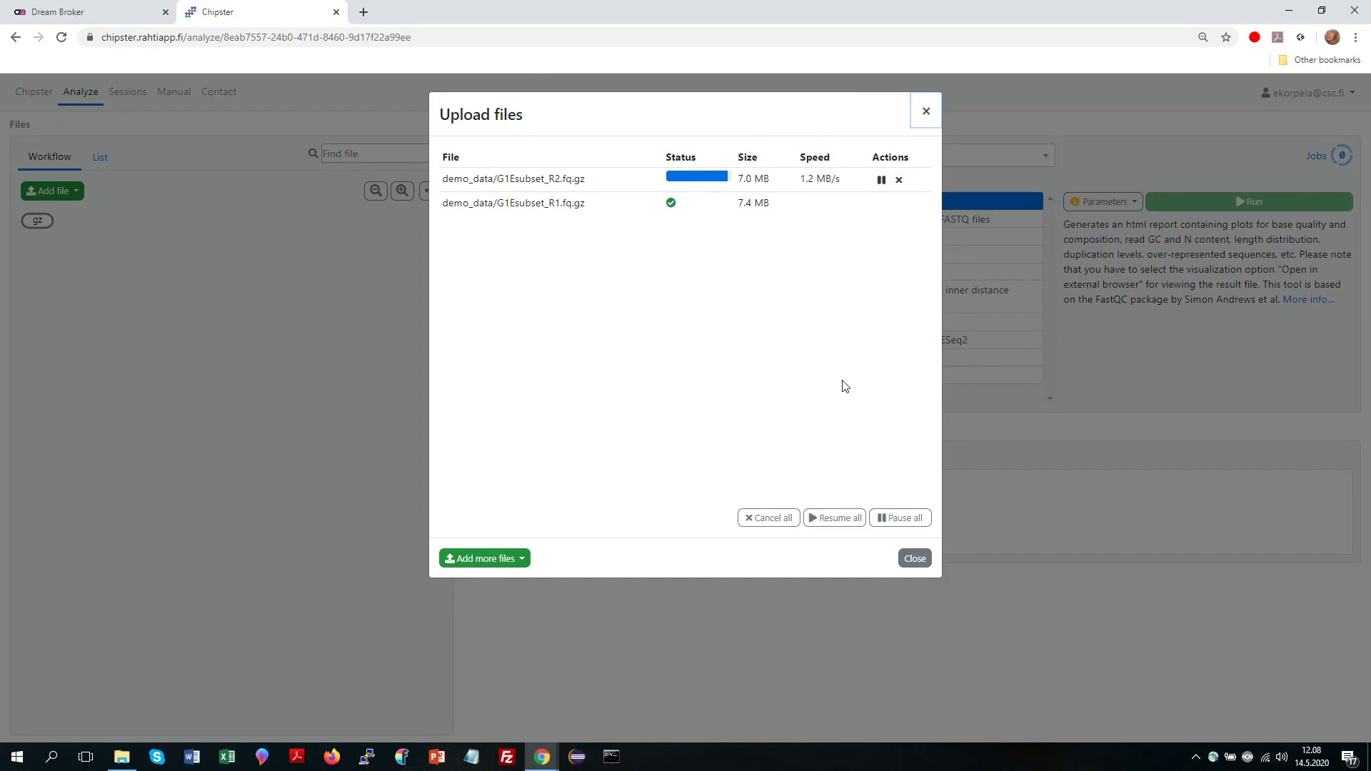
{"action": "left_click", "coordinate": [926, 112]}
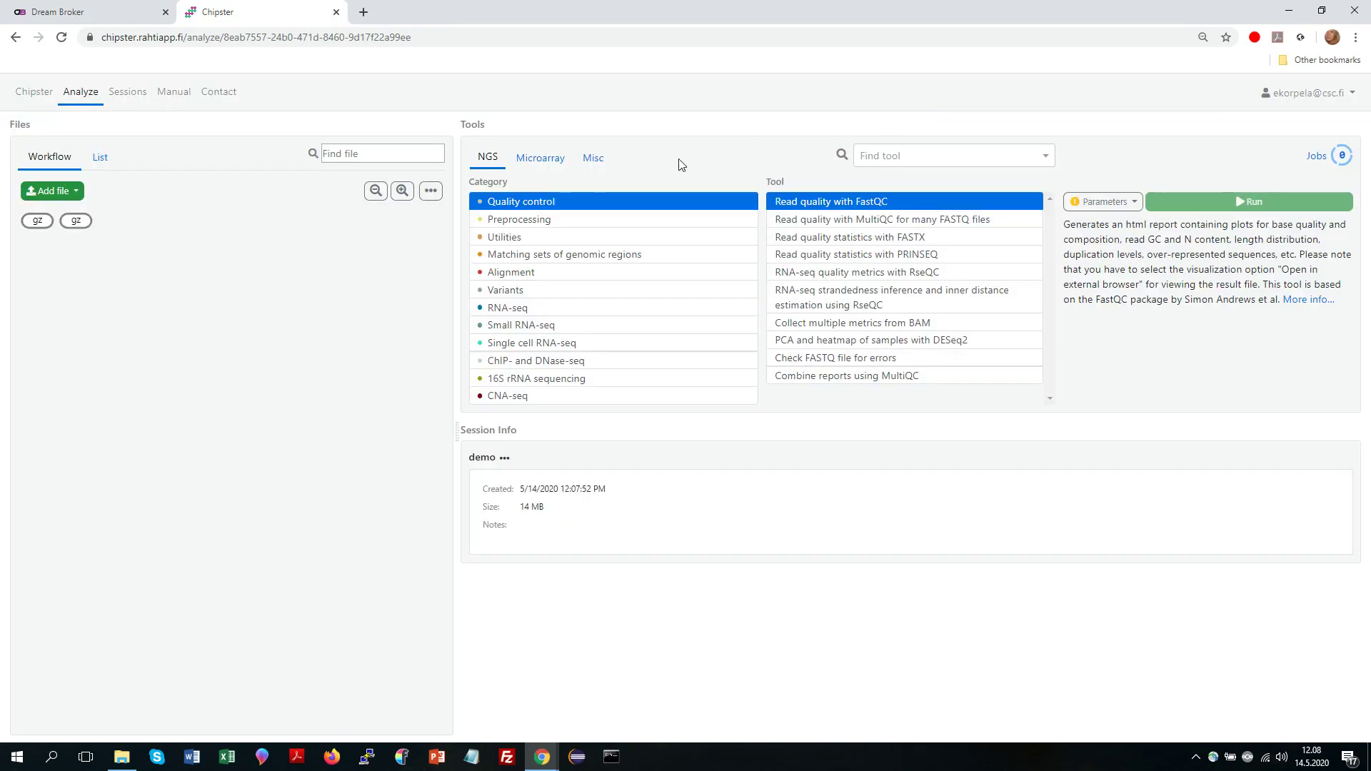
{"action": "left_click", "coordinate": [37, 221]}
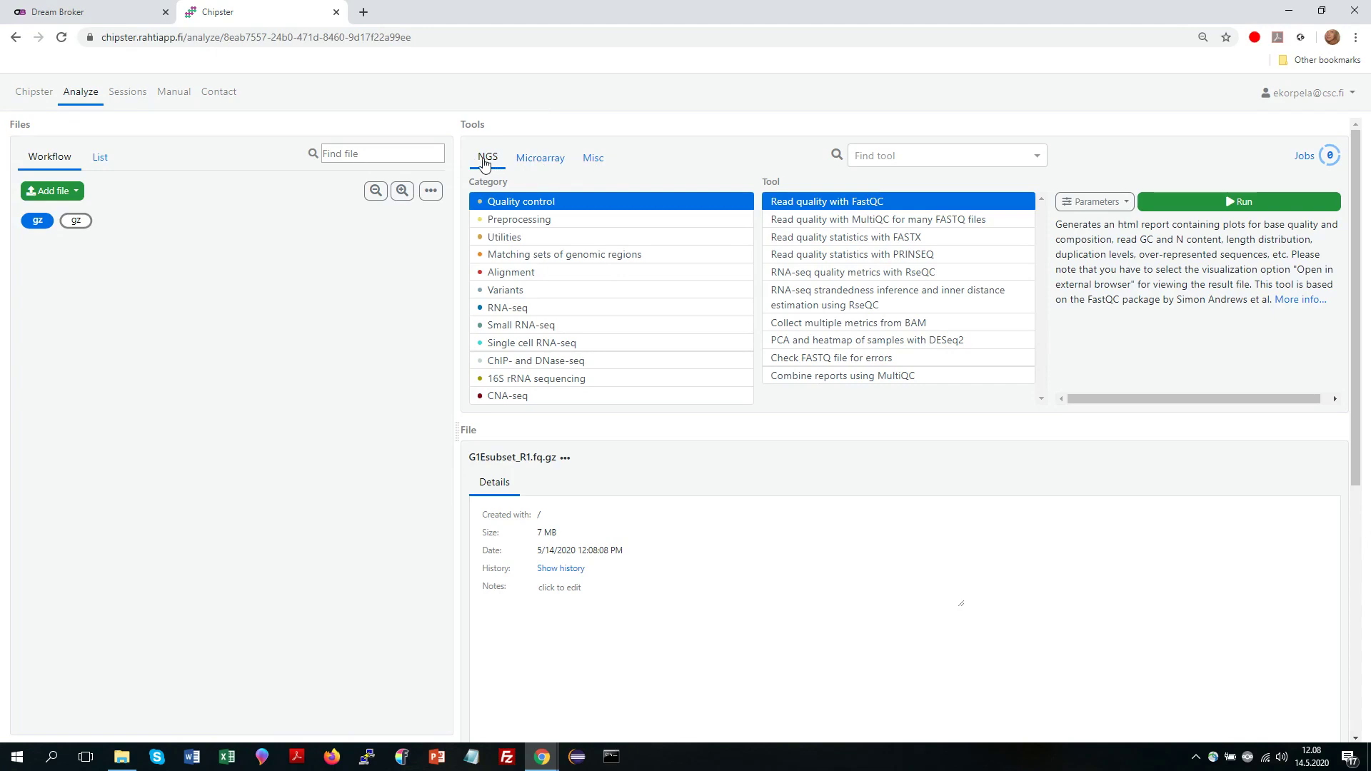
{"action": "left_click", "coordinate": [503, 221]}
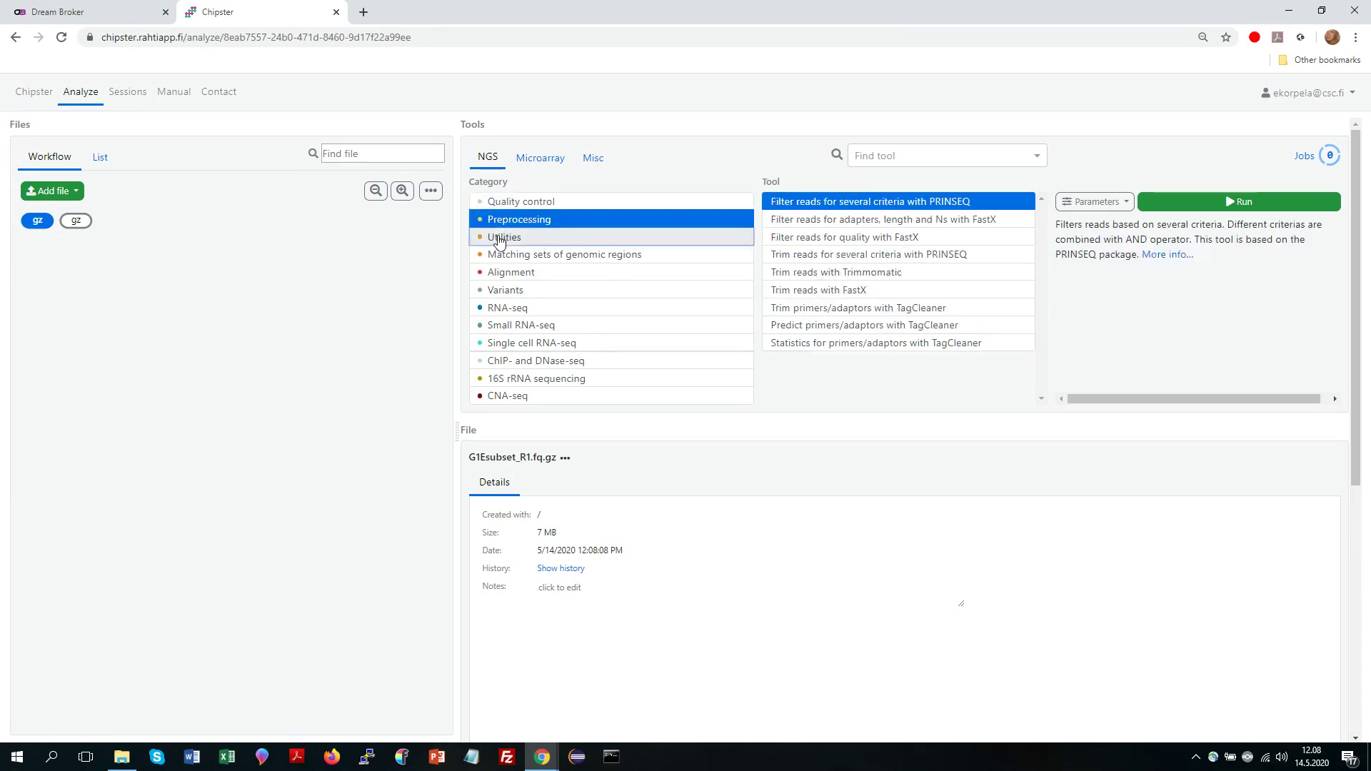
{"action": "left_click", "coordinate": [503, 238]}
{"action": "left_click", "coordinate": [500, 275]}
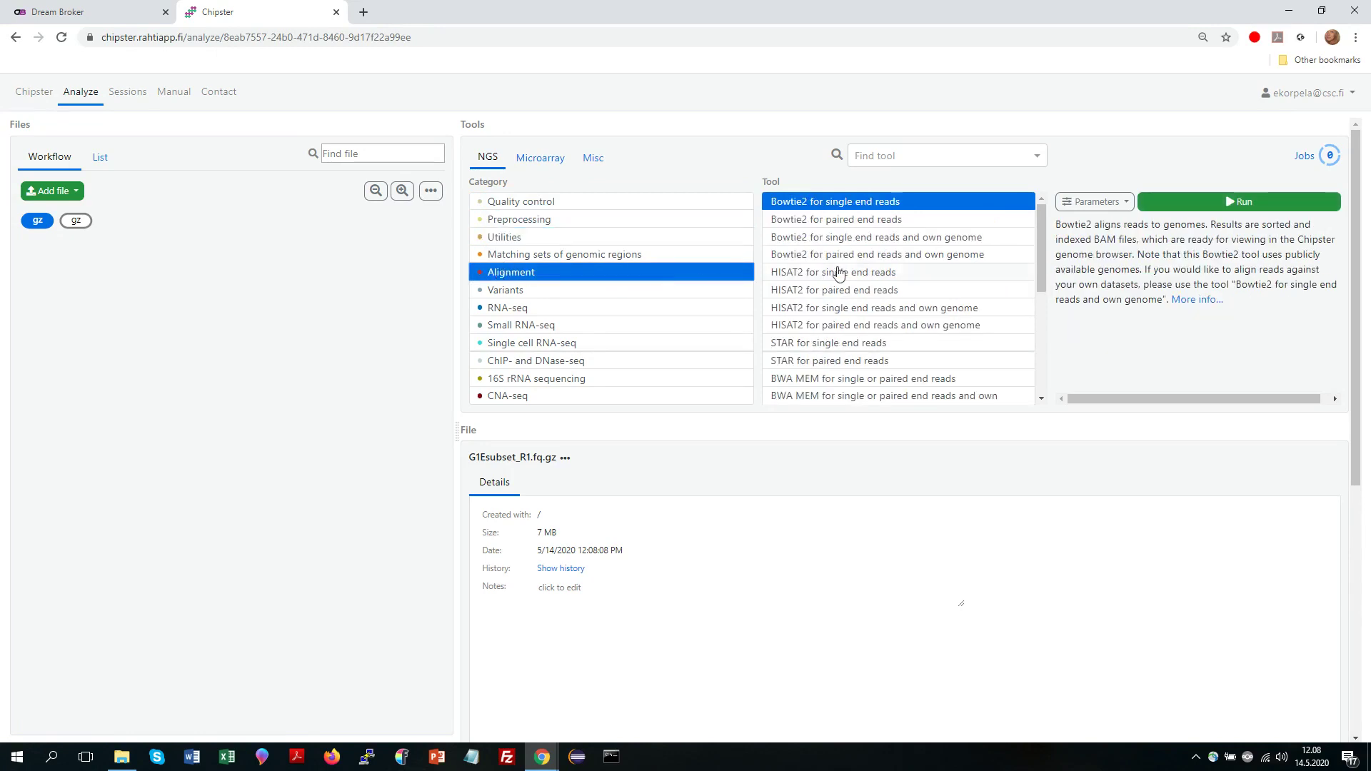
{"action": "left_click", "coordinate": [529, 207]}
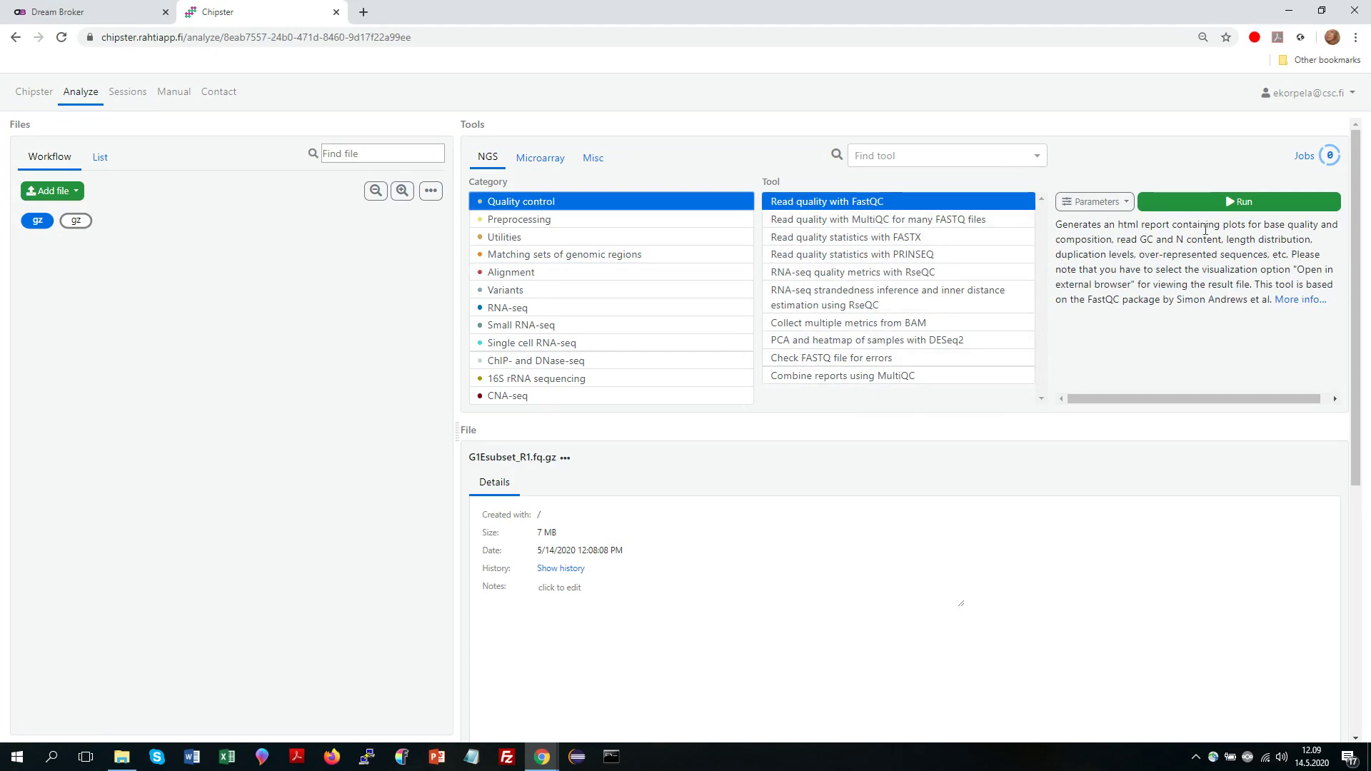
{"action": "left_click", "coordinate": [1289, 305]}
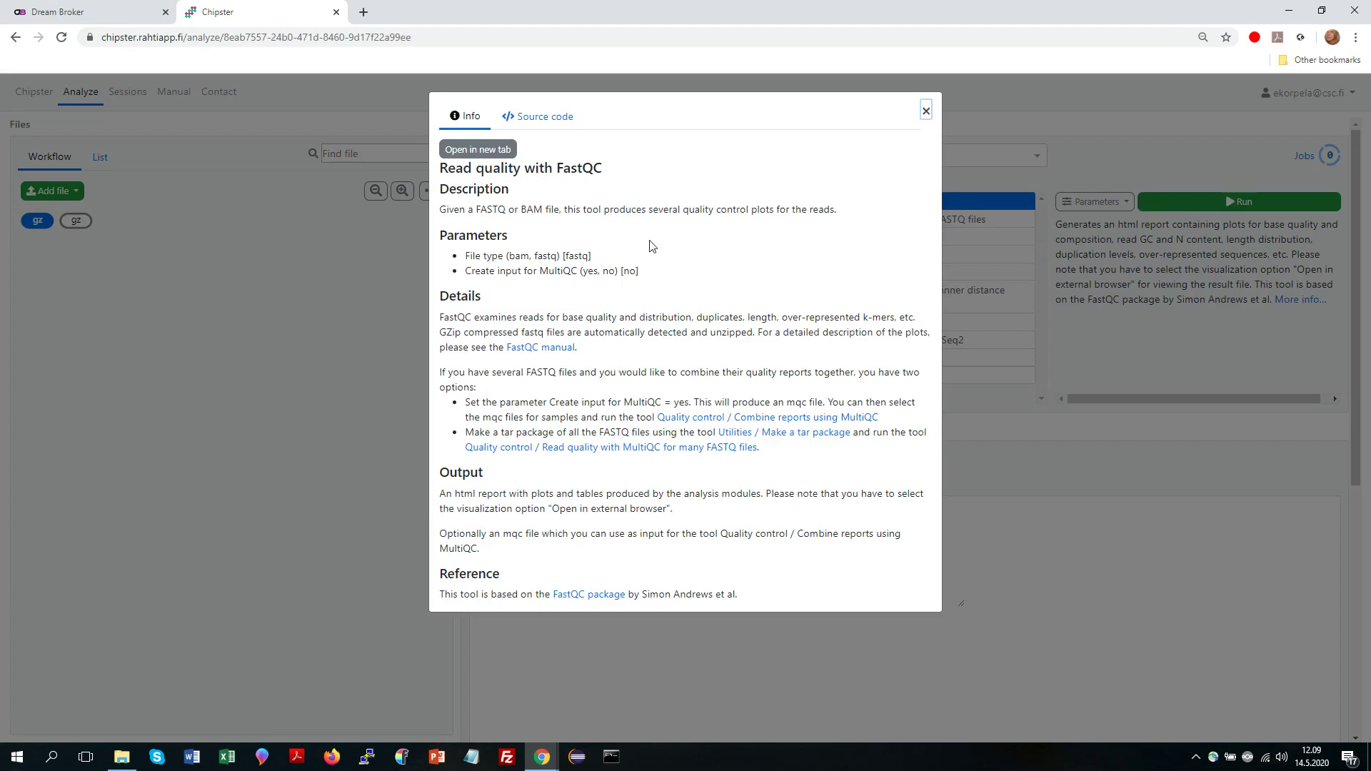
{"action": "left_click", "coordinate": [532, 120]}
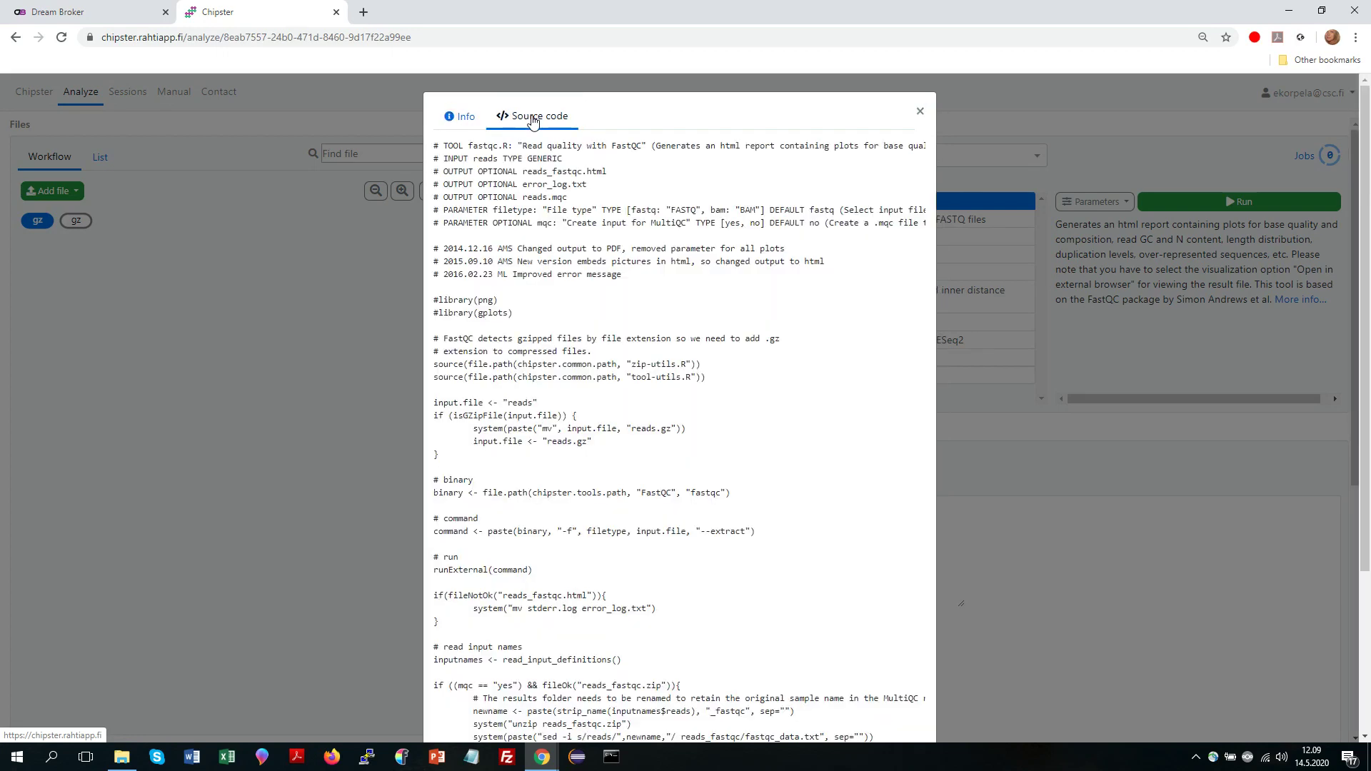
{"action": "left_click", "coordinate": [472, 120]}
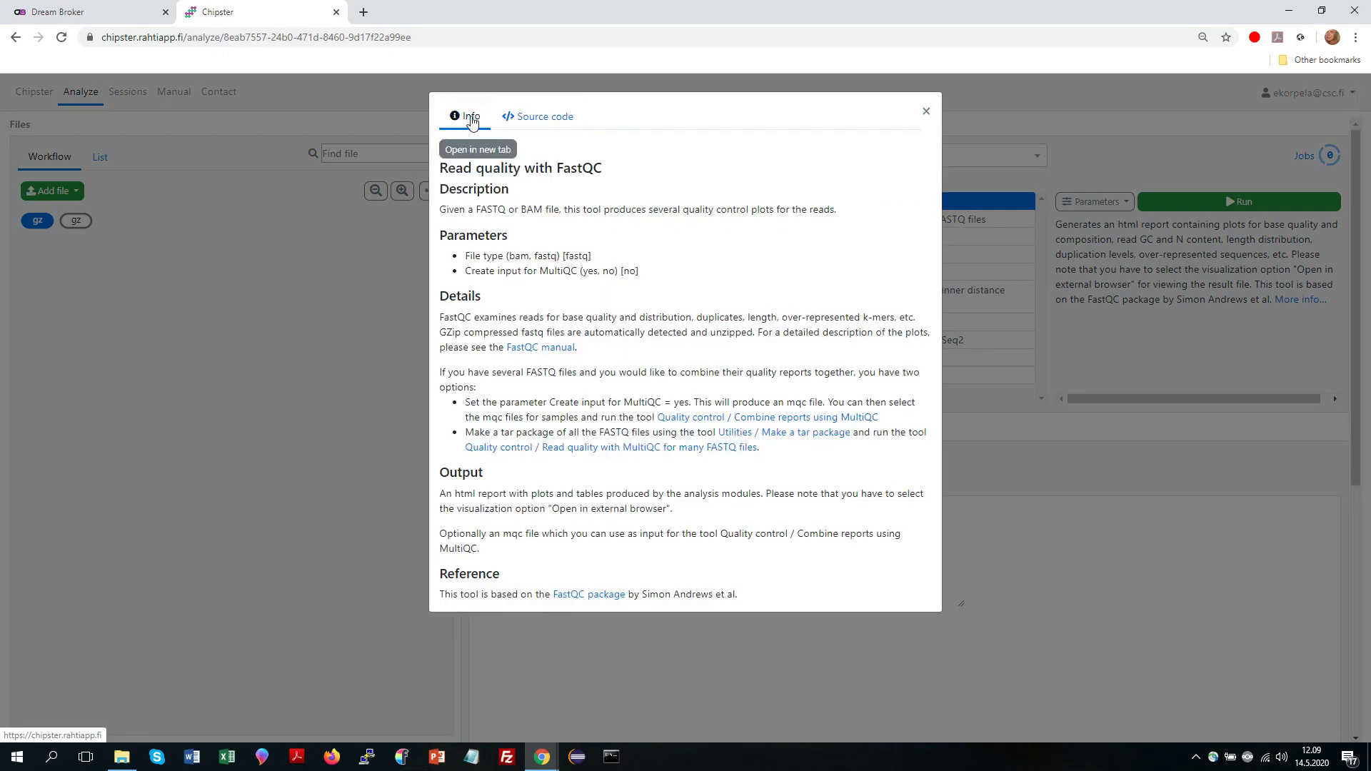
{"action": "left_click", "coordinate": [926, 111]}
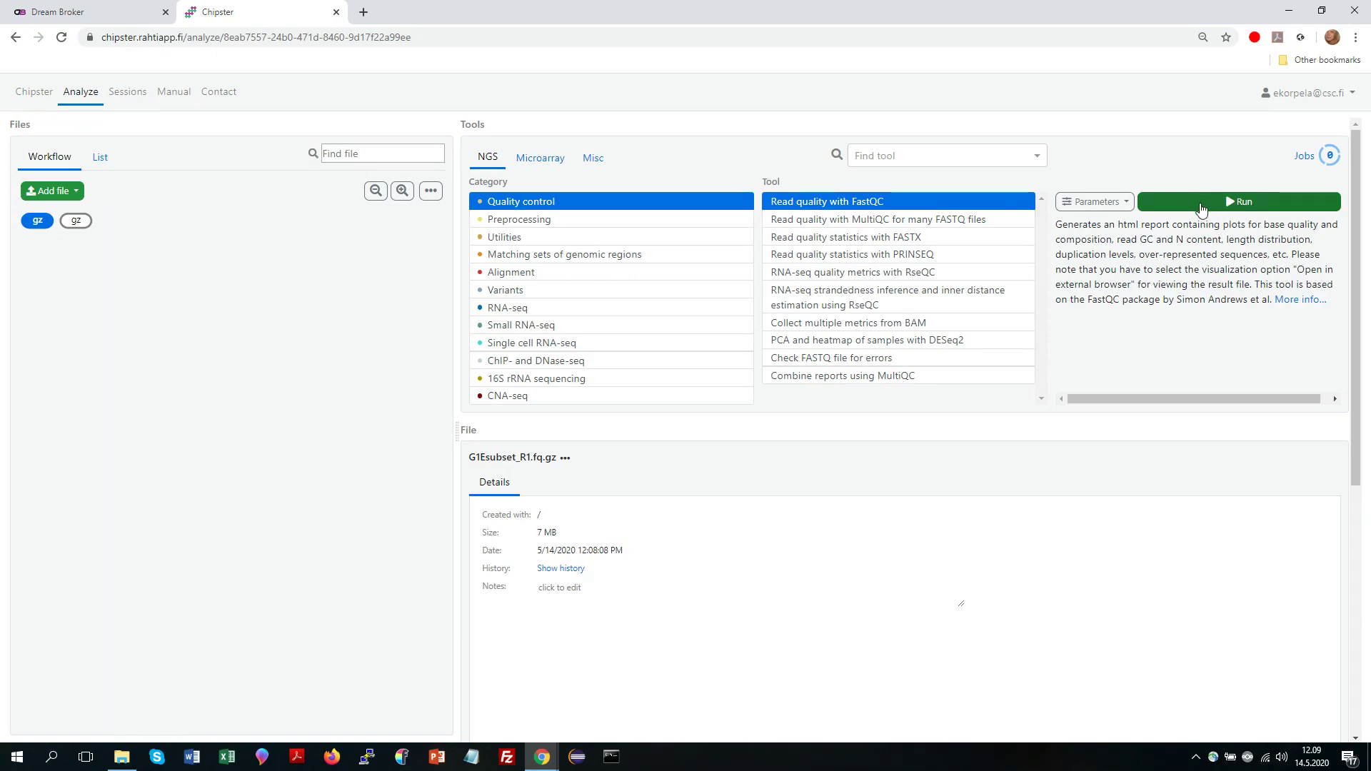
Review the FastQC parameters and run FastQC on G1Esubset_R1.fq.gz
{"action": "left_click", "coordinate": [1094, 202]}
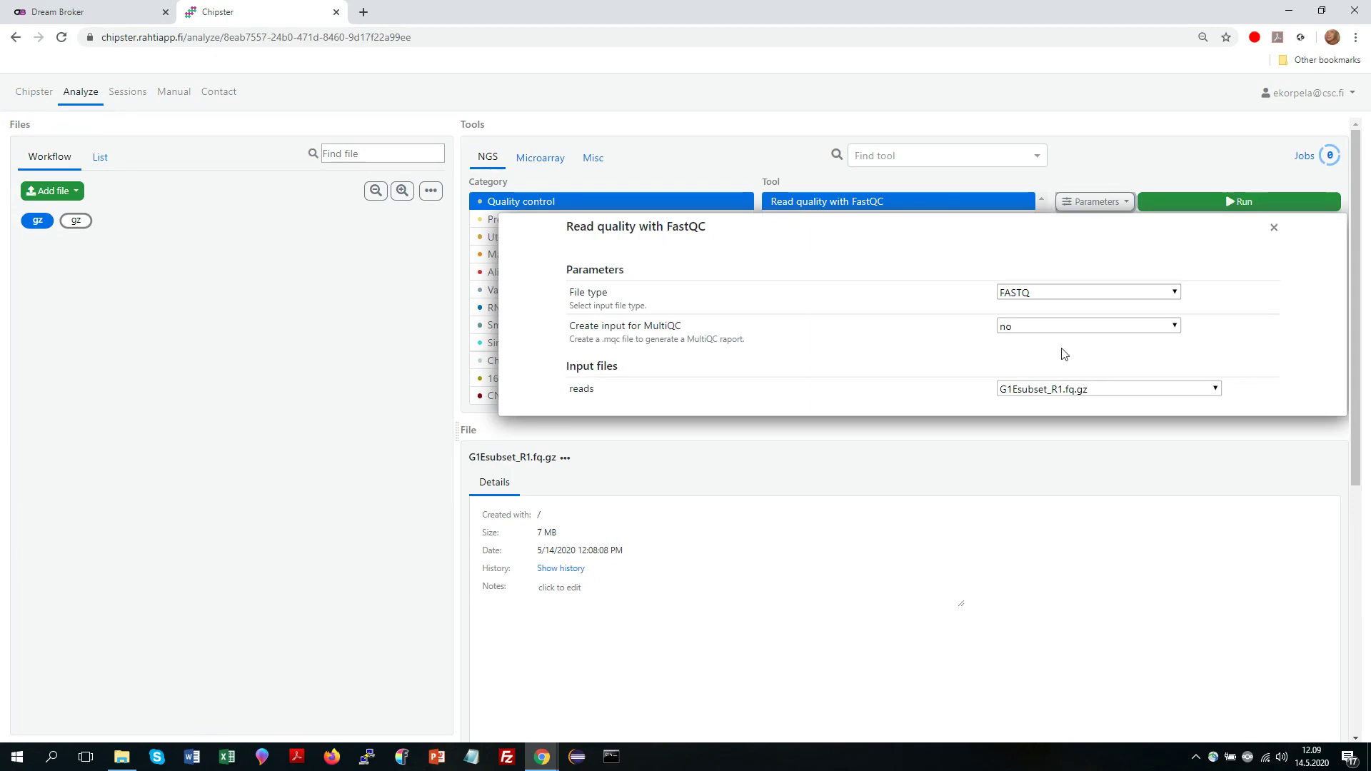
{"action": "left_click", "coordinate": [1203, 205]}
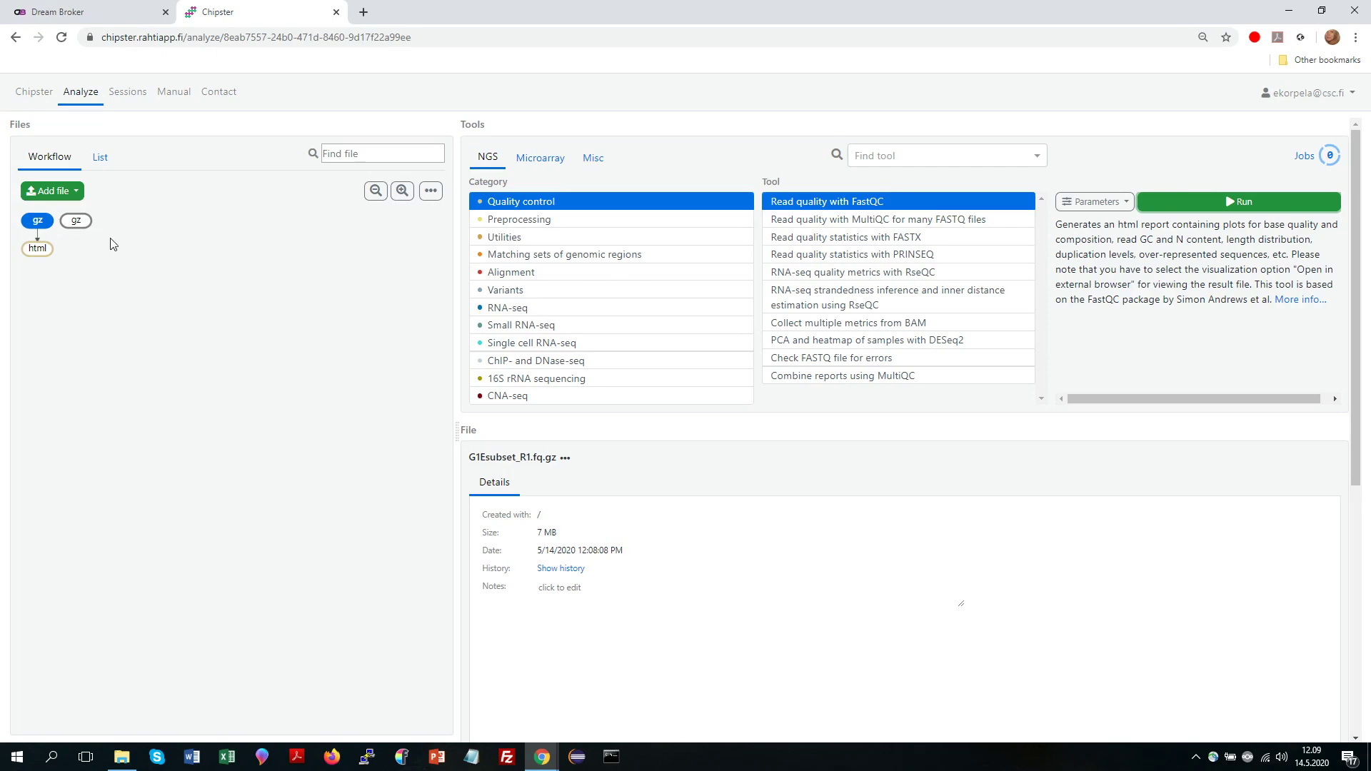
Select the G1Esubset_R1_fastqc.html node, check its details and notes, then preview the report
{"action": "left_click", "coordinate": [35, 250]}
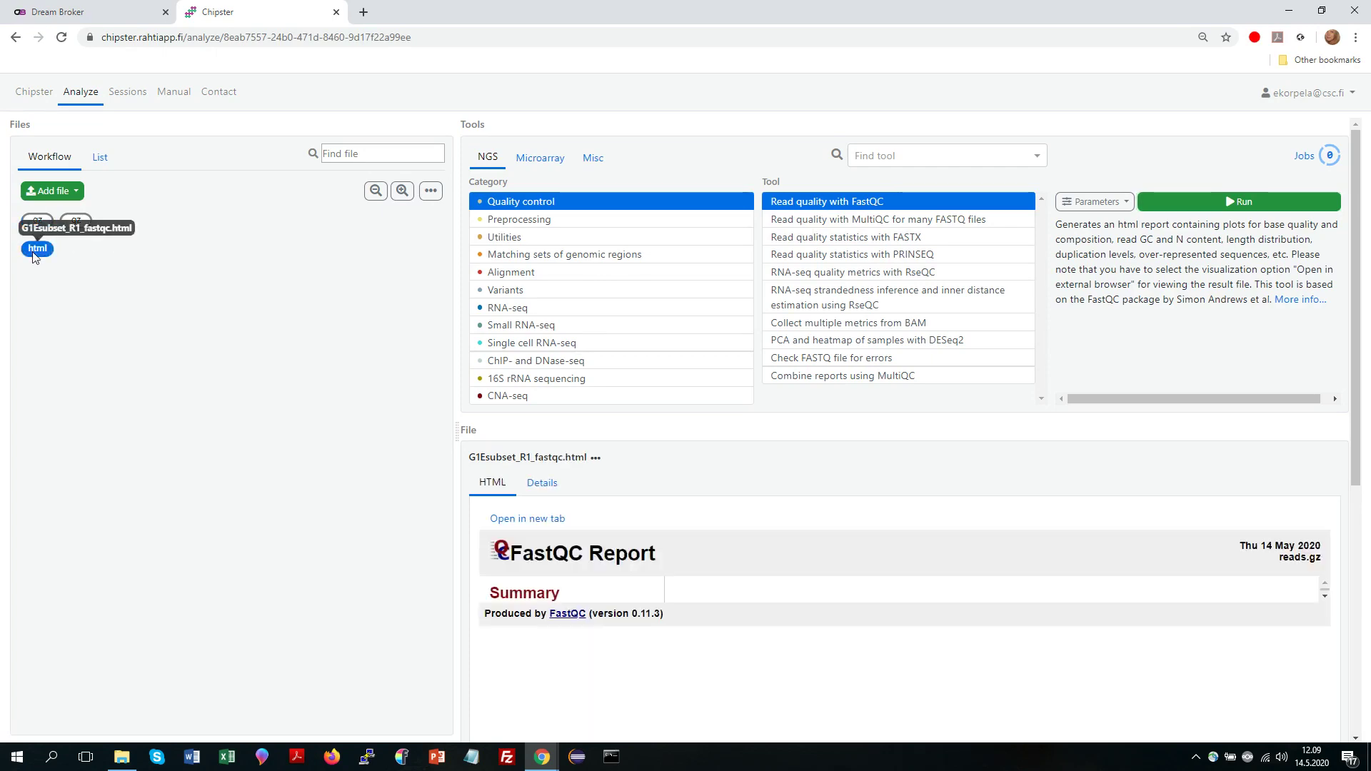
{"action": "left_click", "coordinate": [557, 490]}
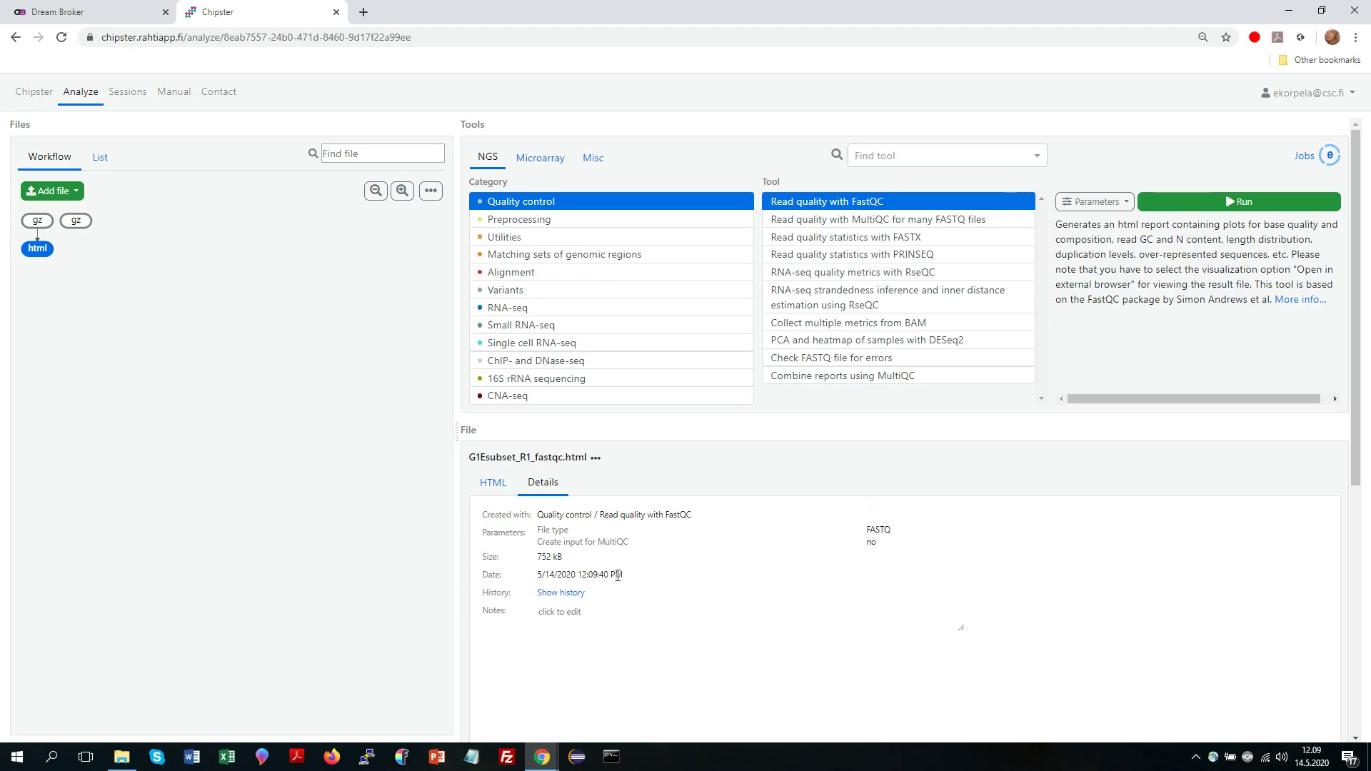
{"action": "left_click", "coordinate": [576, 614]}
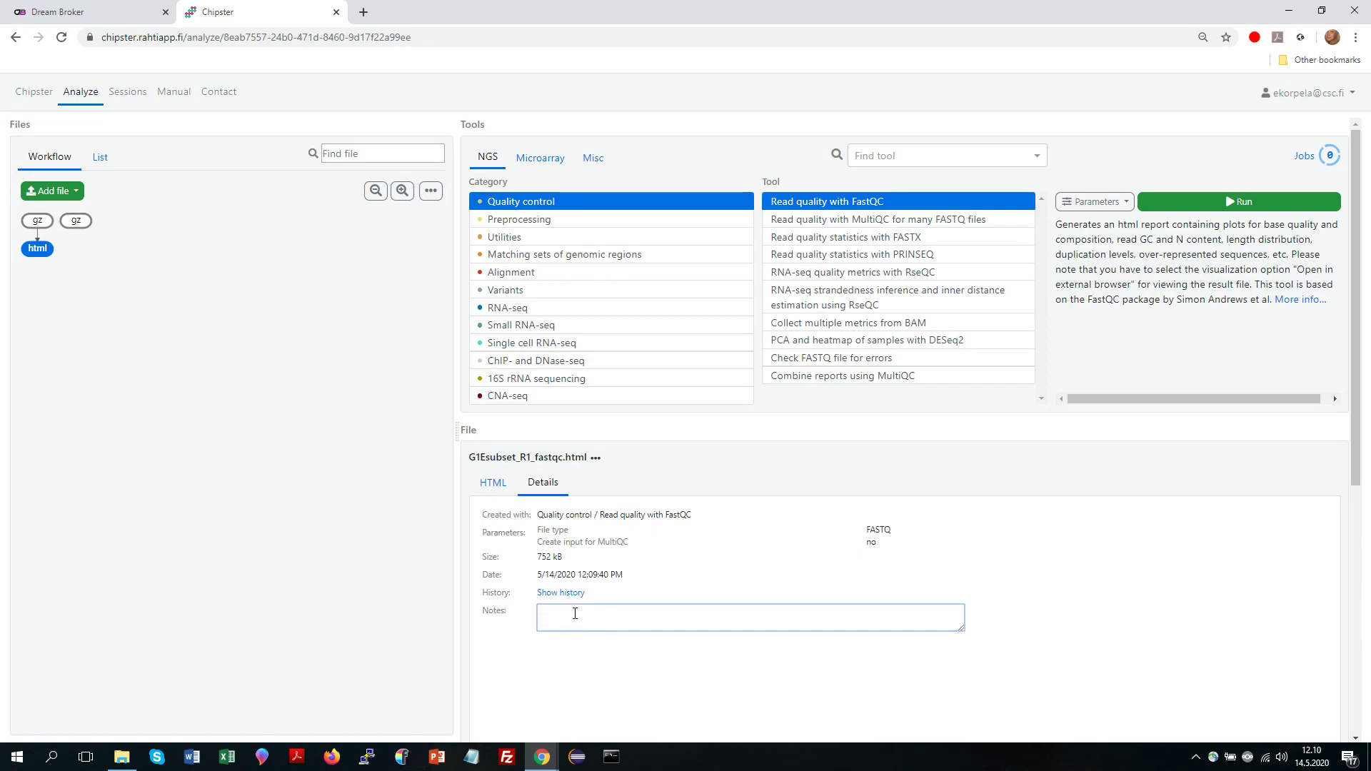
{"action": "left_click", "coordinate": [492, 484]}
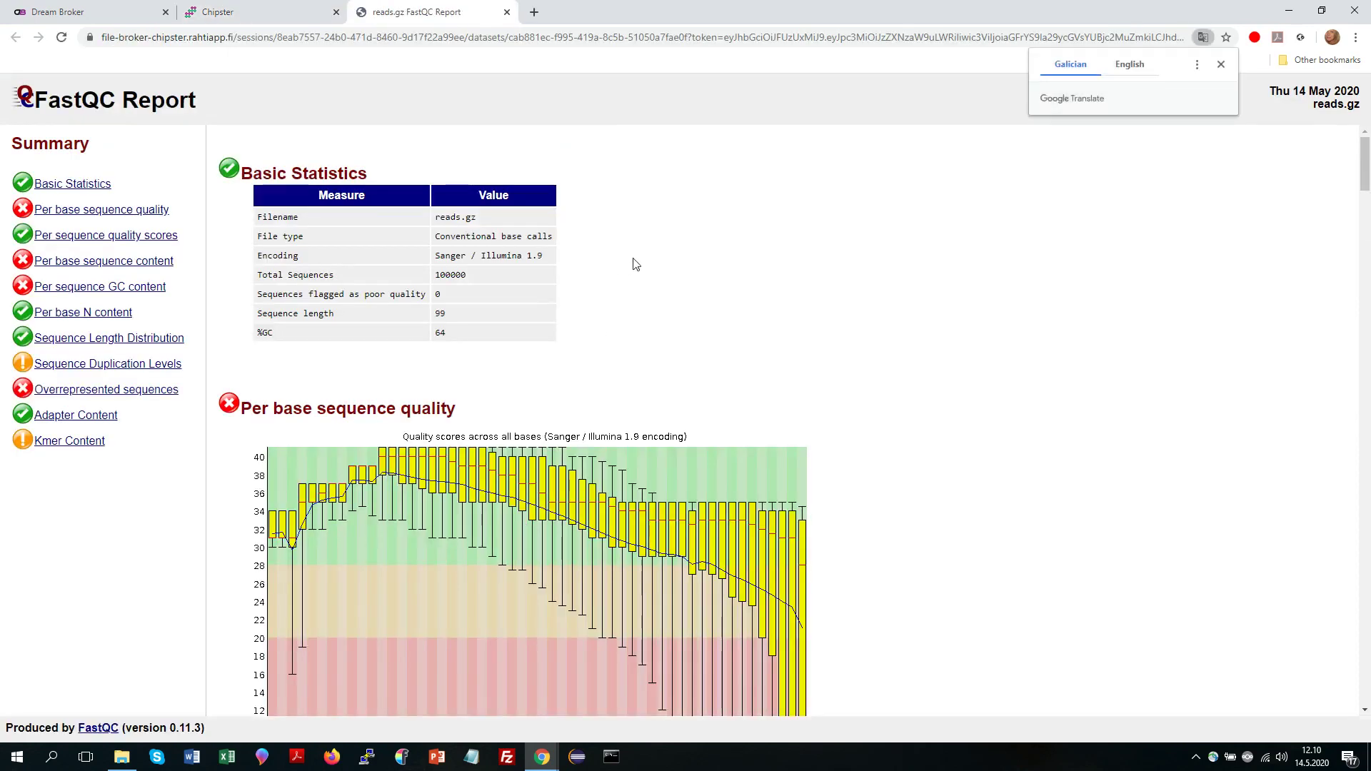
{"action": "left_click", "coordinate": [505, 14]}
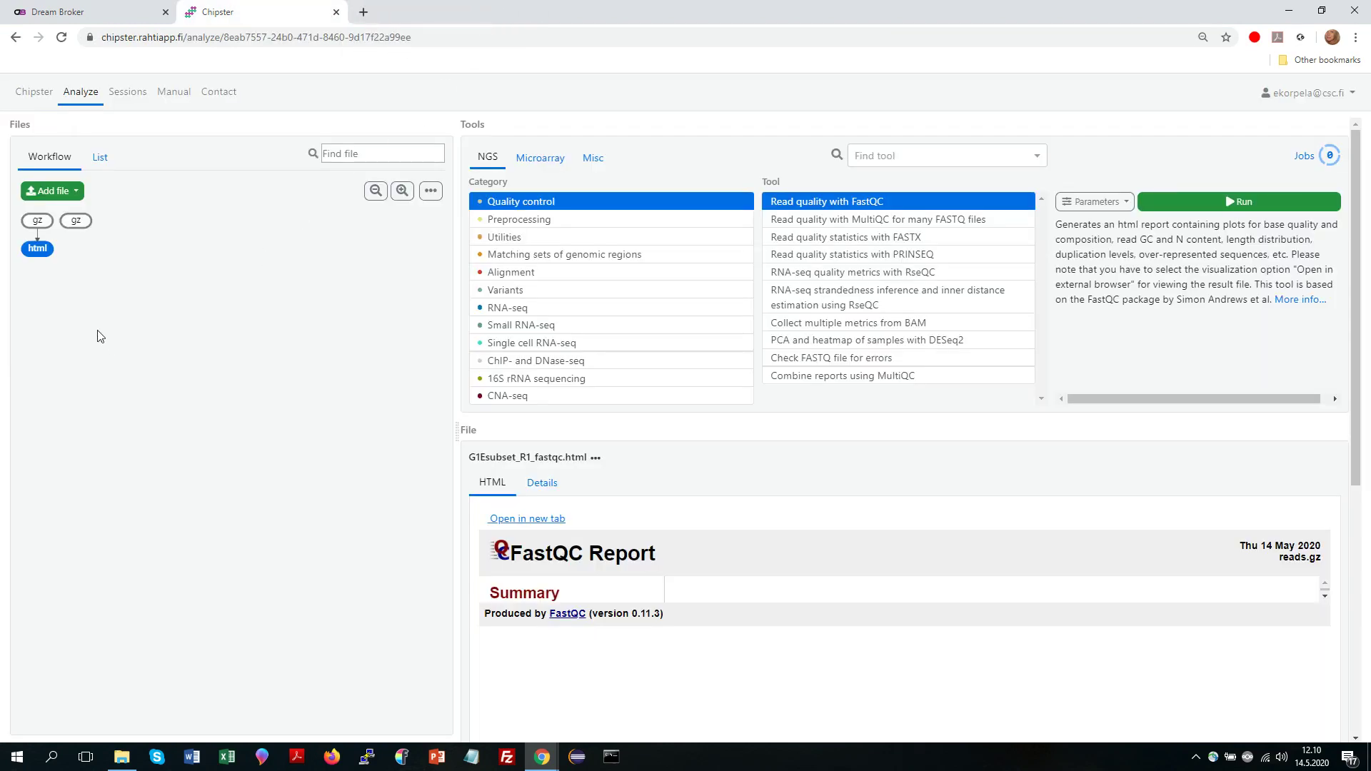
Select G1Esubset_R1.fq.gz and G1Esubset_R2.fq.gz and pick HISAT2 for paired end reads under Alignment
{"action": "left_click", "coordinate": [38, 221]}
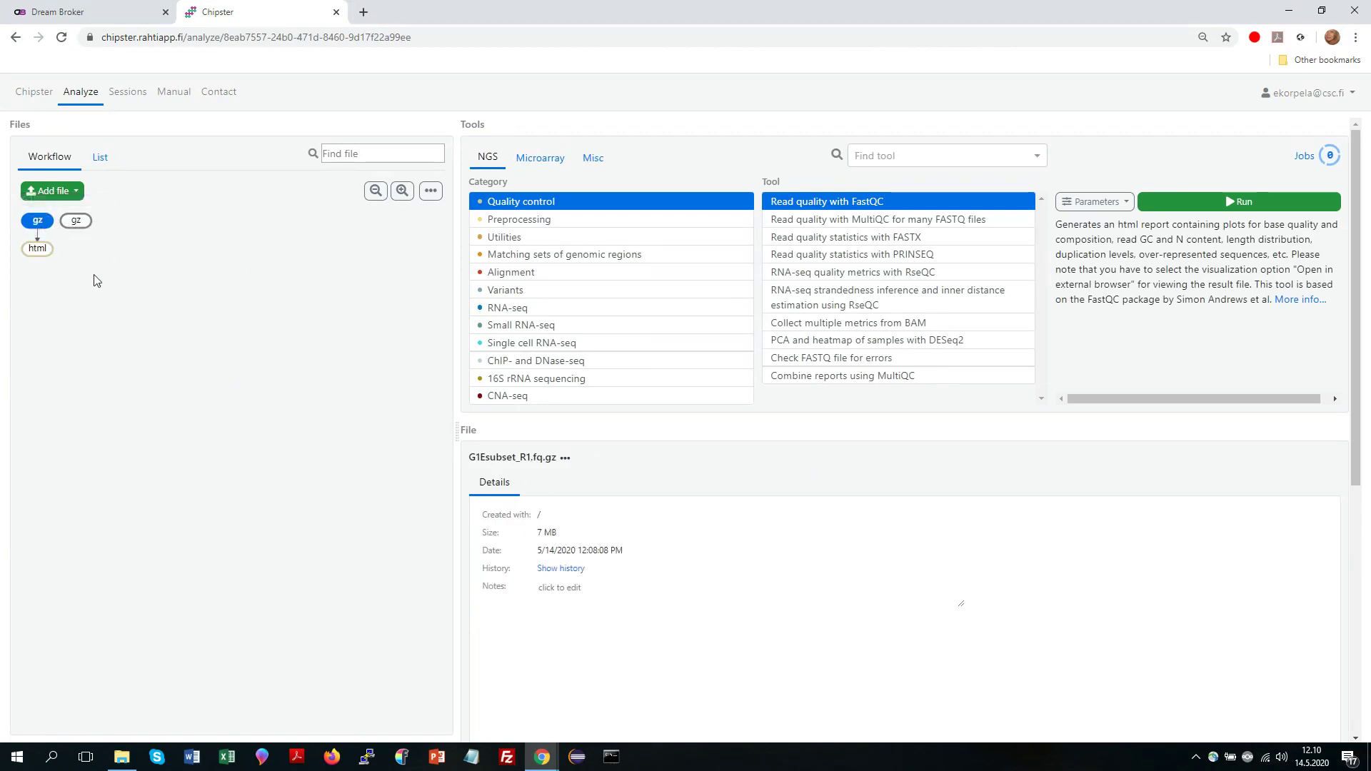
{"action": "left_click", "coordinate": [78, 221], "text": "ctrl"}
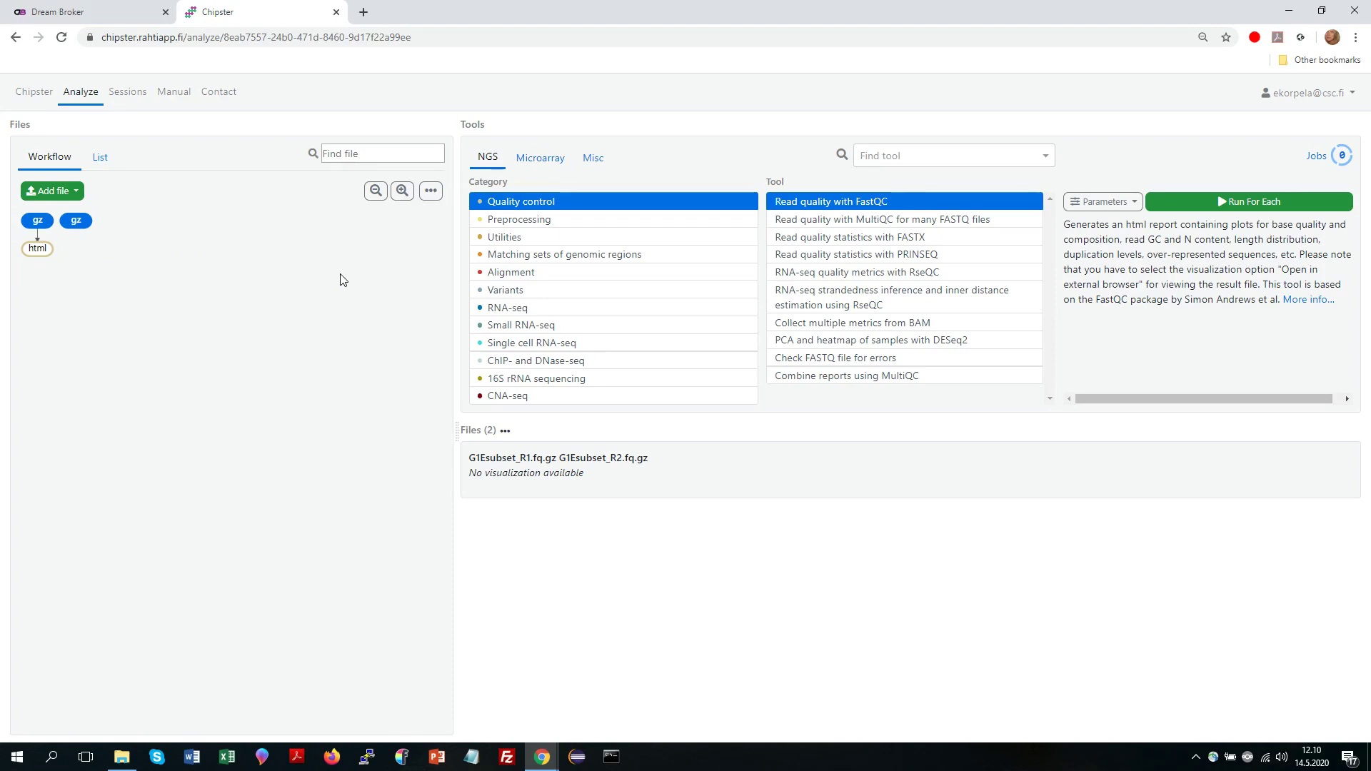
{"action": "left_click", "coordinate": [529, 277]}
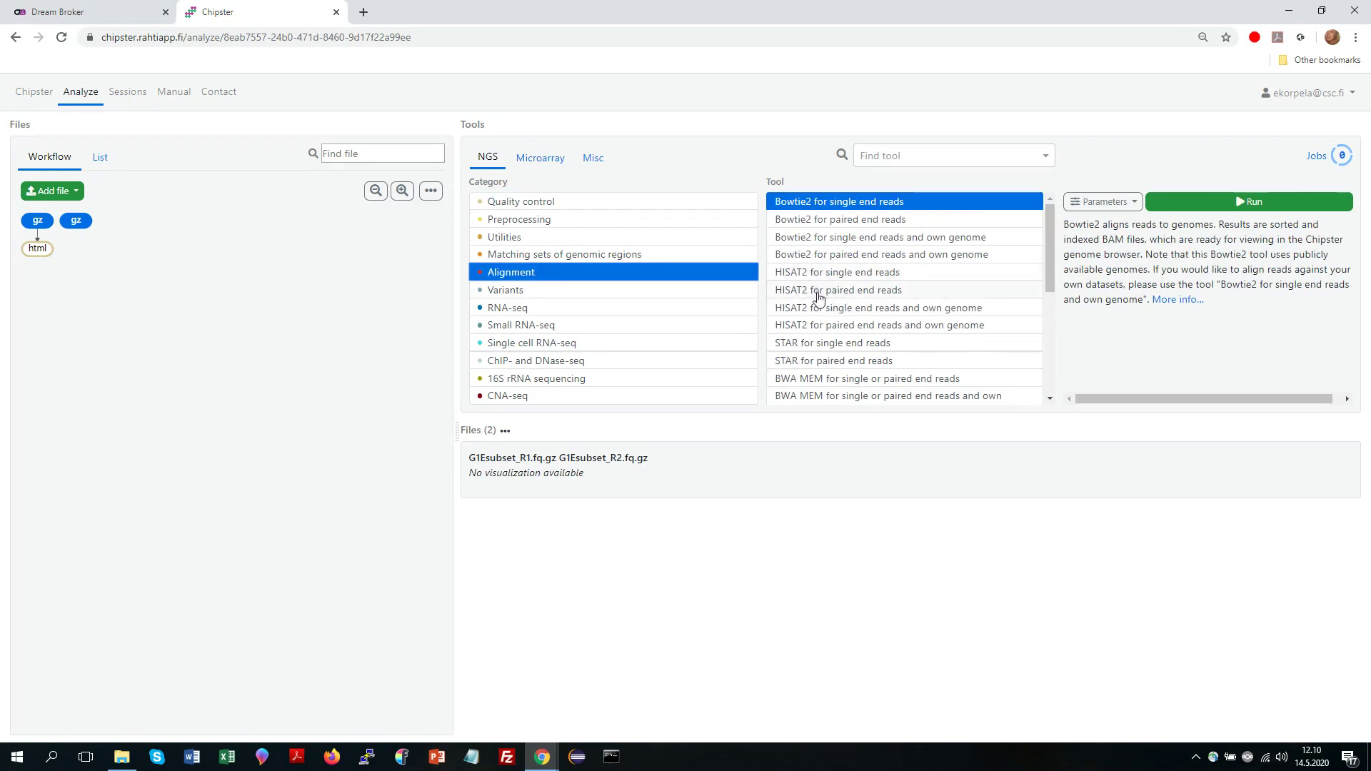
{"action": "left_click", "coordinate": [865, 297]}
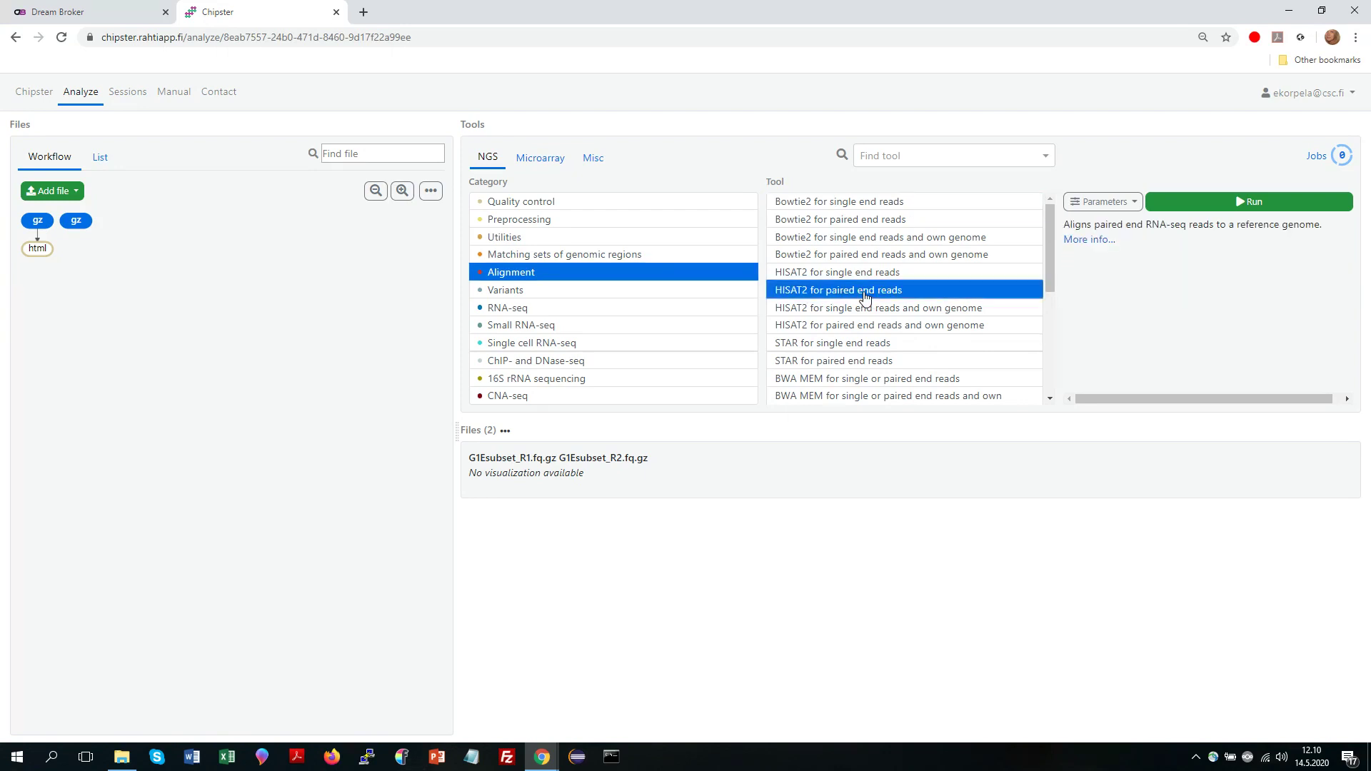
Reset HISAT2 defaults, set genome Mus_musculus.GRCm38.95 and strandness FR, and run the alignment
{"action": "left_click", "coordinate": [1107, 203]}
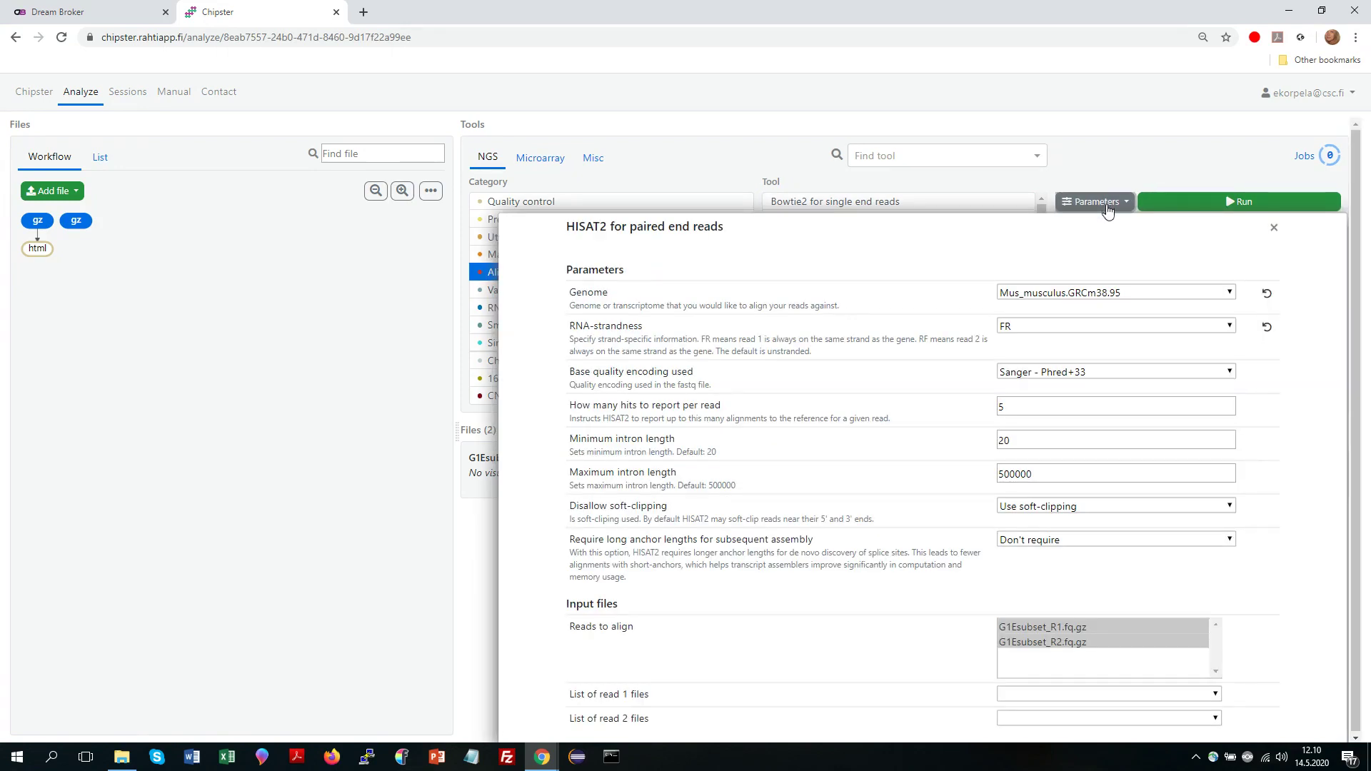
{"action": "left_click", "coordinate": [1266, 292]}
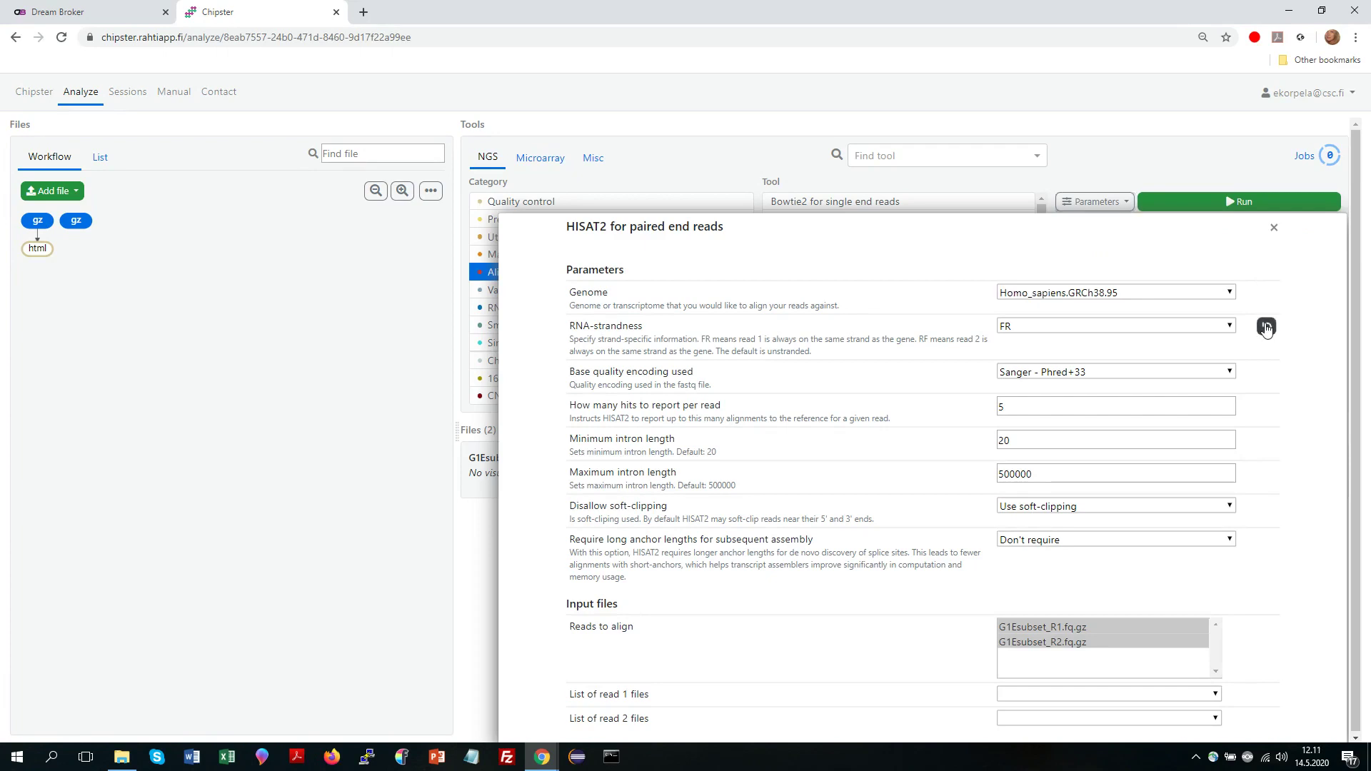
{"action": "left_click", "coordinate": [1266, 327]}
{"action": "left_click", "coordinate": [1228, 290]}
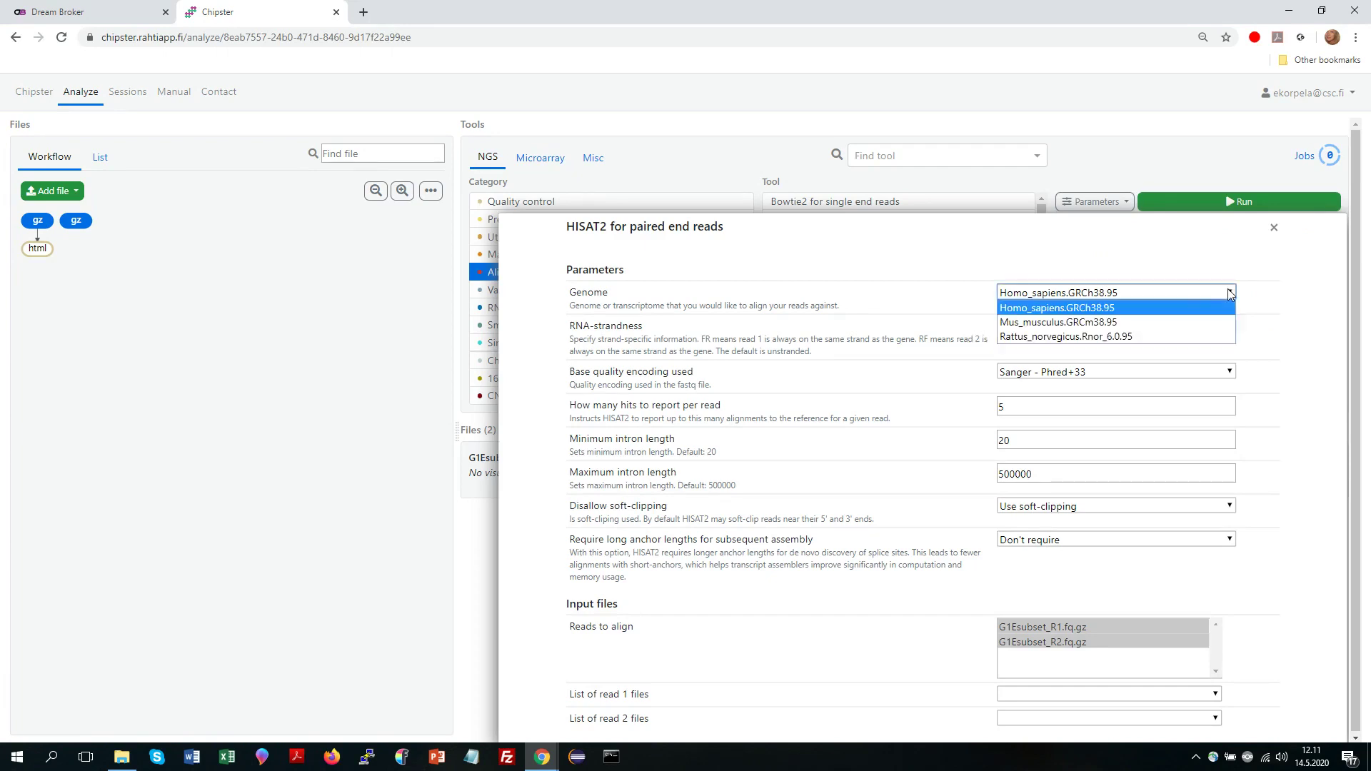
{"action": "left_click", "coordinate": [1099, 323]}
{"action": "left_click", "coordinate": [1178, 327]}
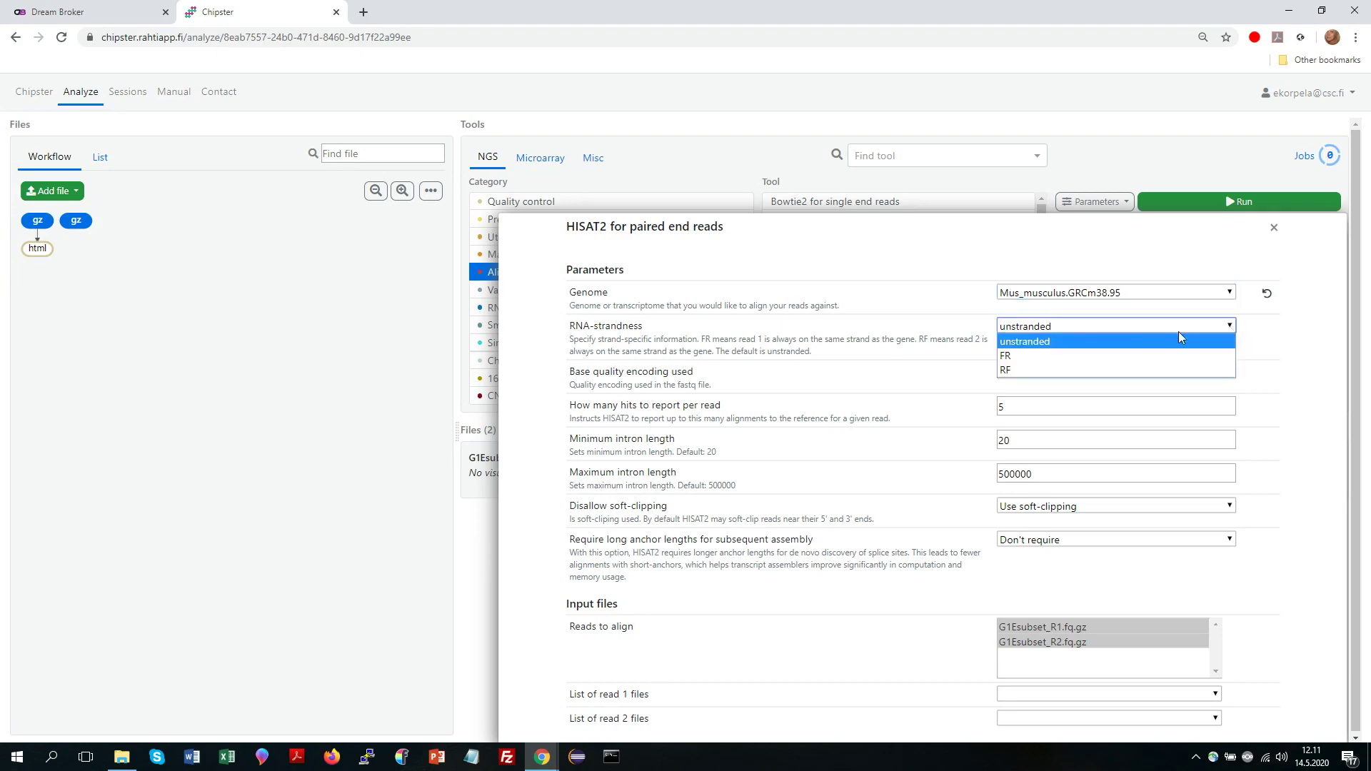
{"action": "left_click", "coordinate": [1094, 355]}
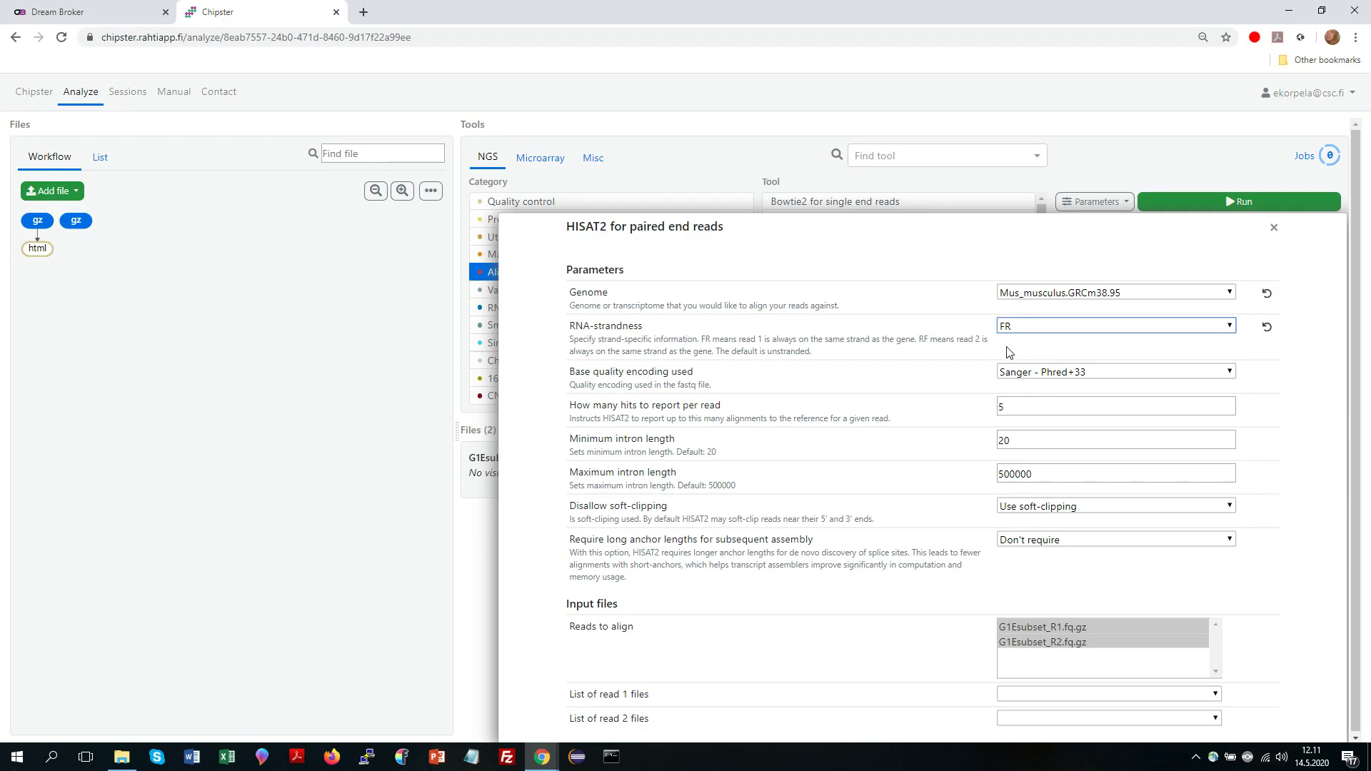
{"action": "left_click", "coordinate": [1212, 202]}
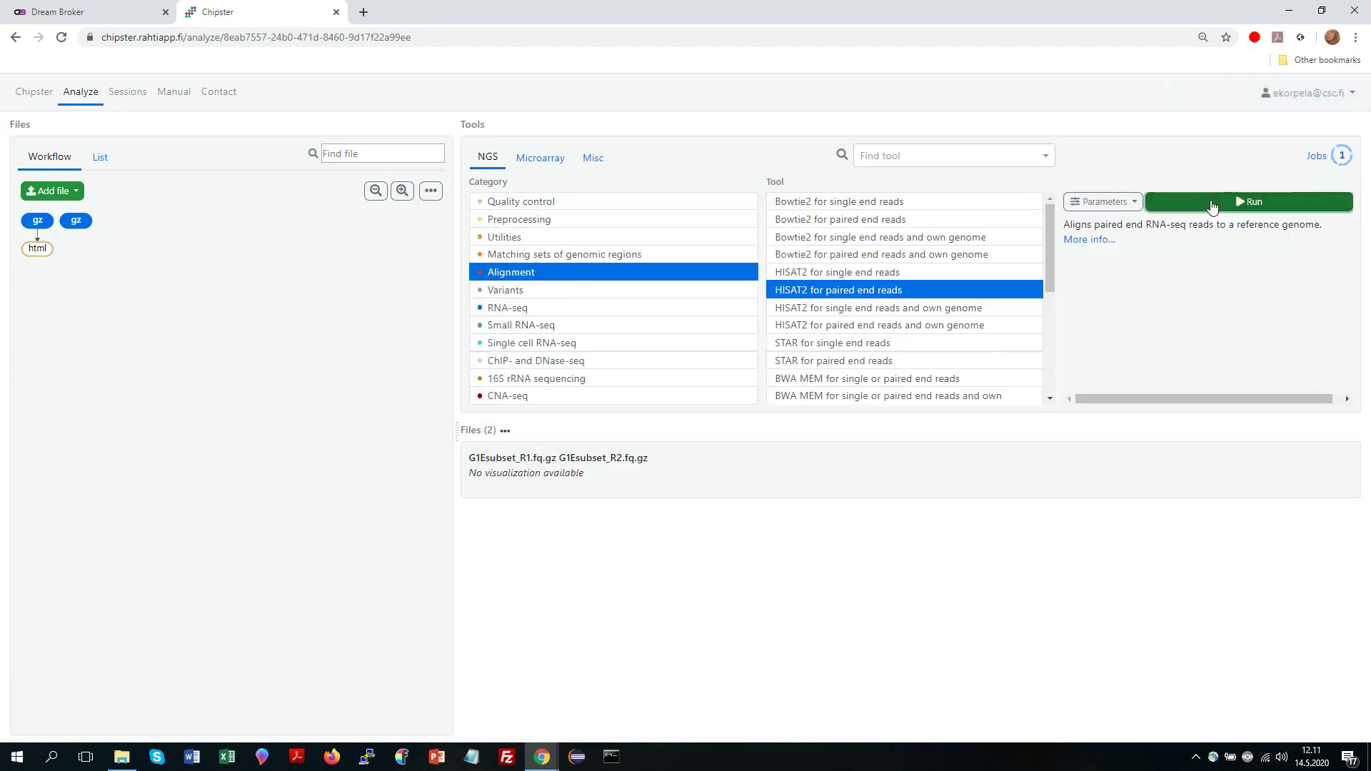
{"action": "left_click", "coordinate": [1316, 156]}
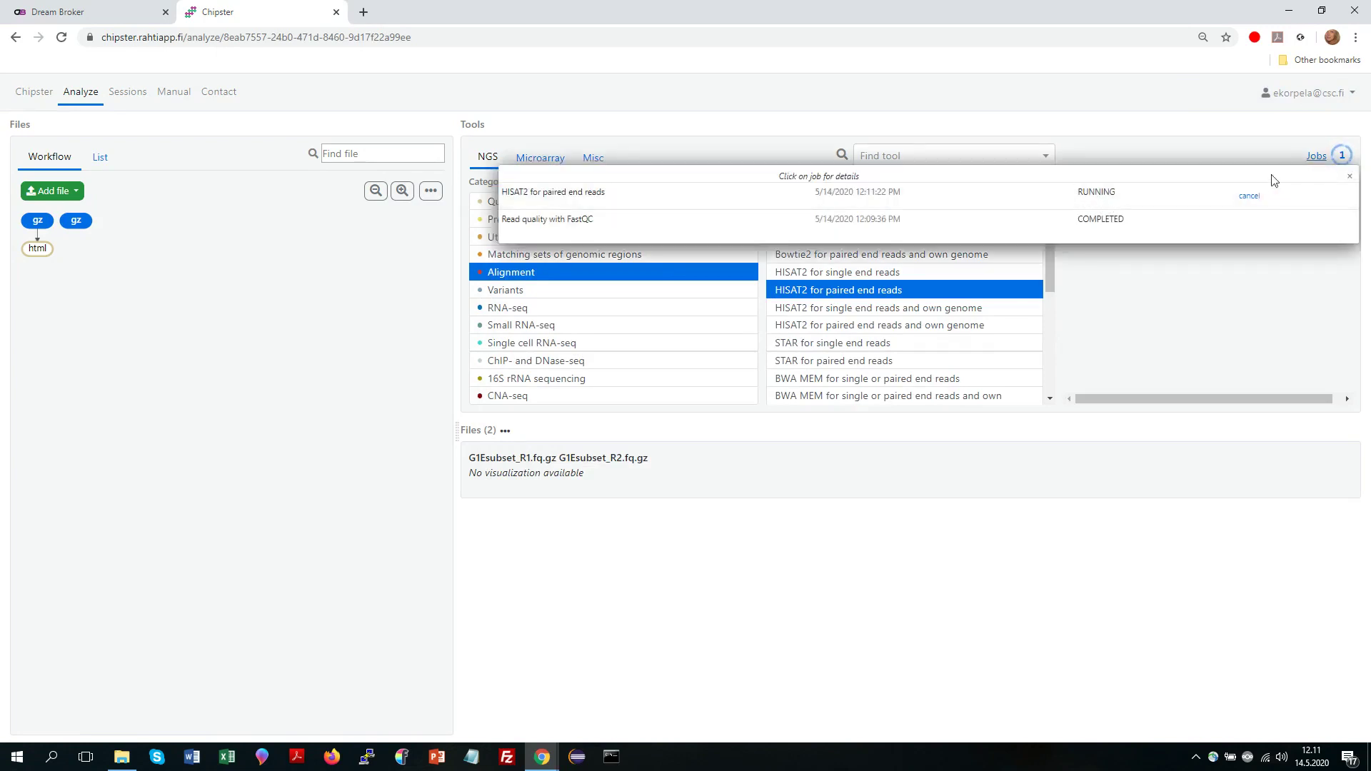
Open the running HISAT2 paired-end job's details and scroll through its screen output log
{"action": "left_click", "coordinate": [593, 193]}
{"action": "scroll", "coordinate": [639, 420], "scroll_direction": "down", "scroll_amount": 5}
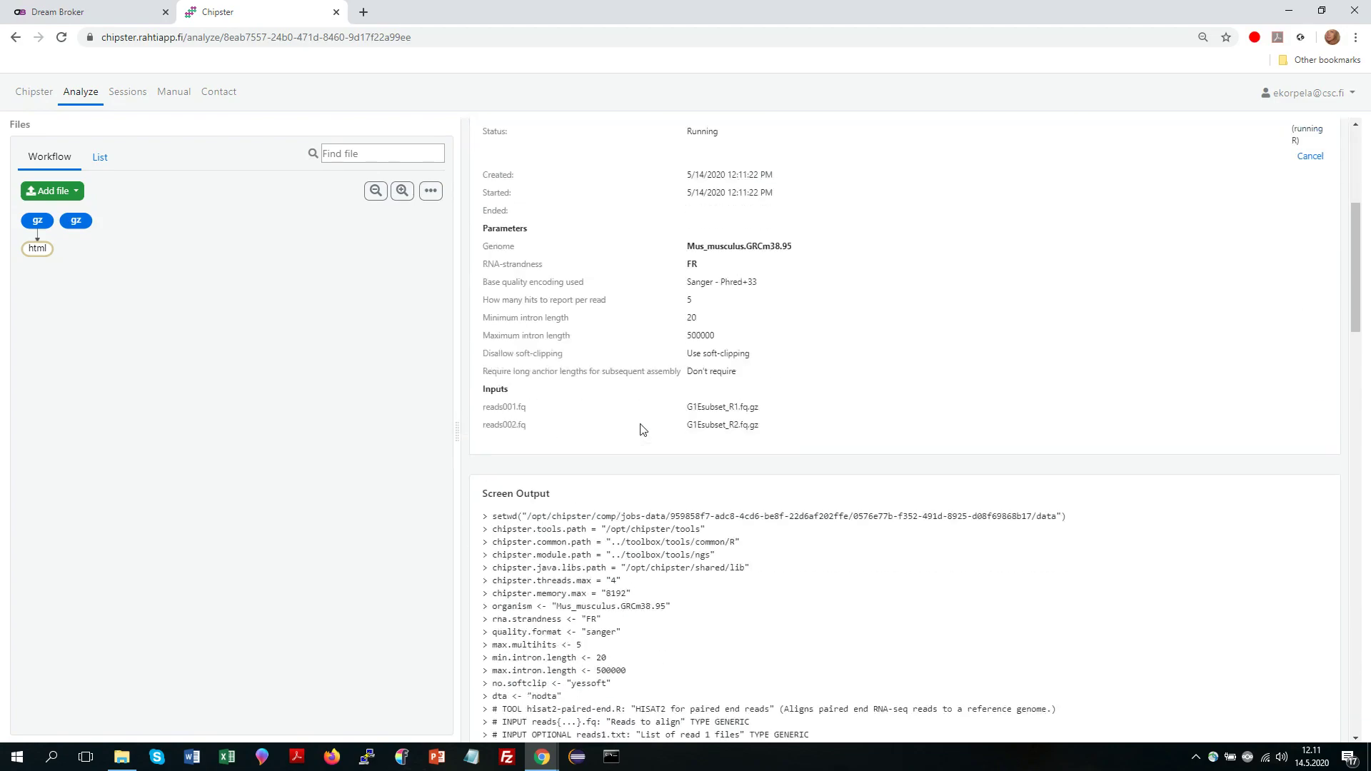
{"action": "scroll", "coordinate": [640, 429], "scroll_direction": "down", "scroll_amount": 8}
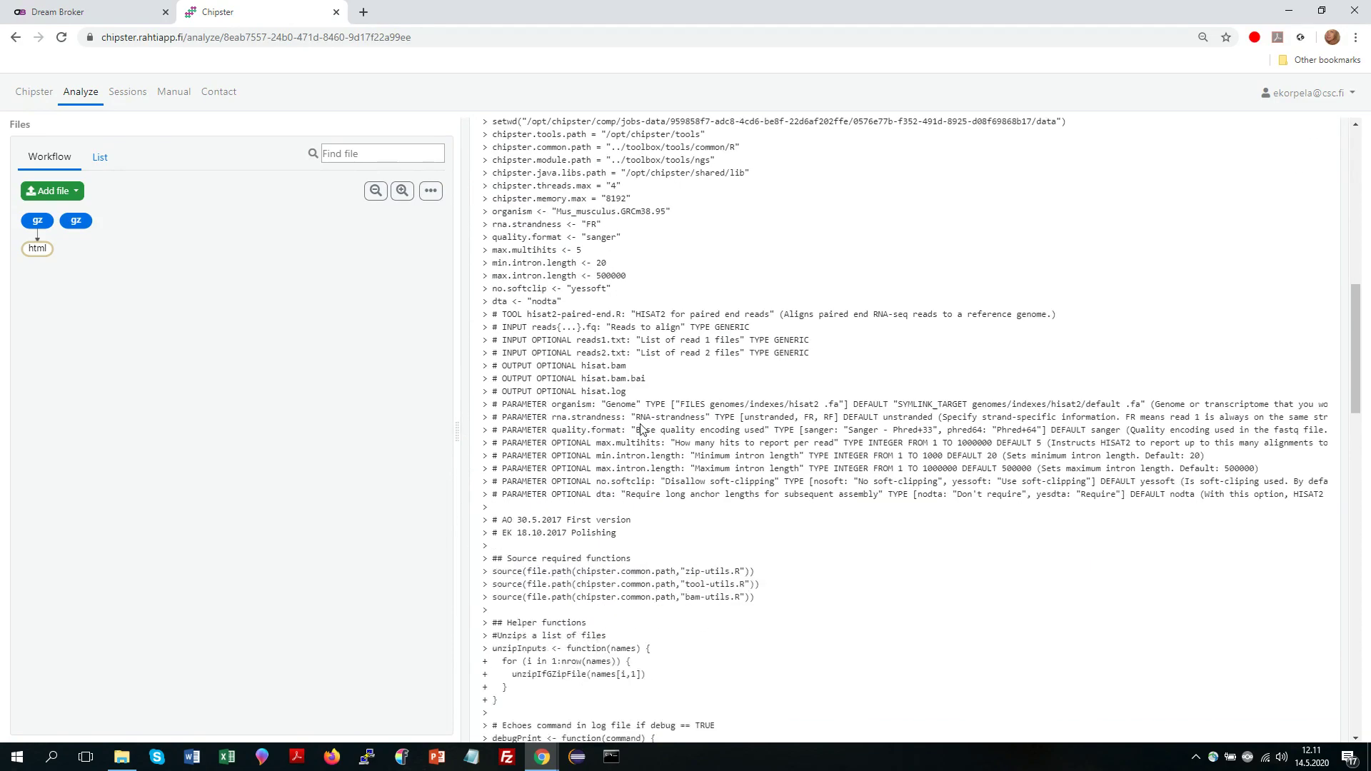
{"action": "scroll", "coordinate": [640, 430], "scroll_direction": "down", "scroll_amount": 18}
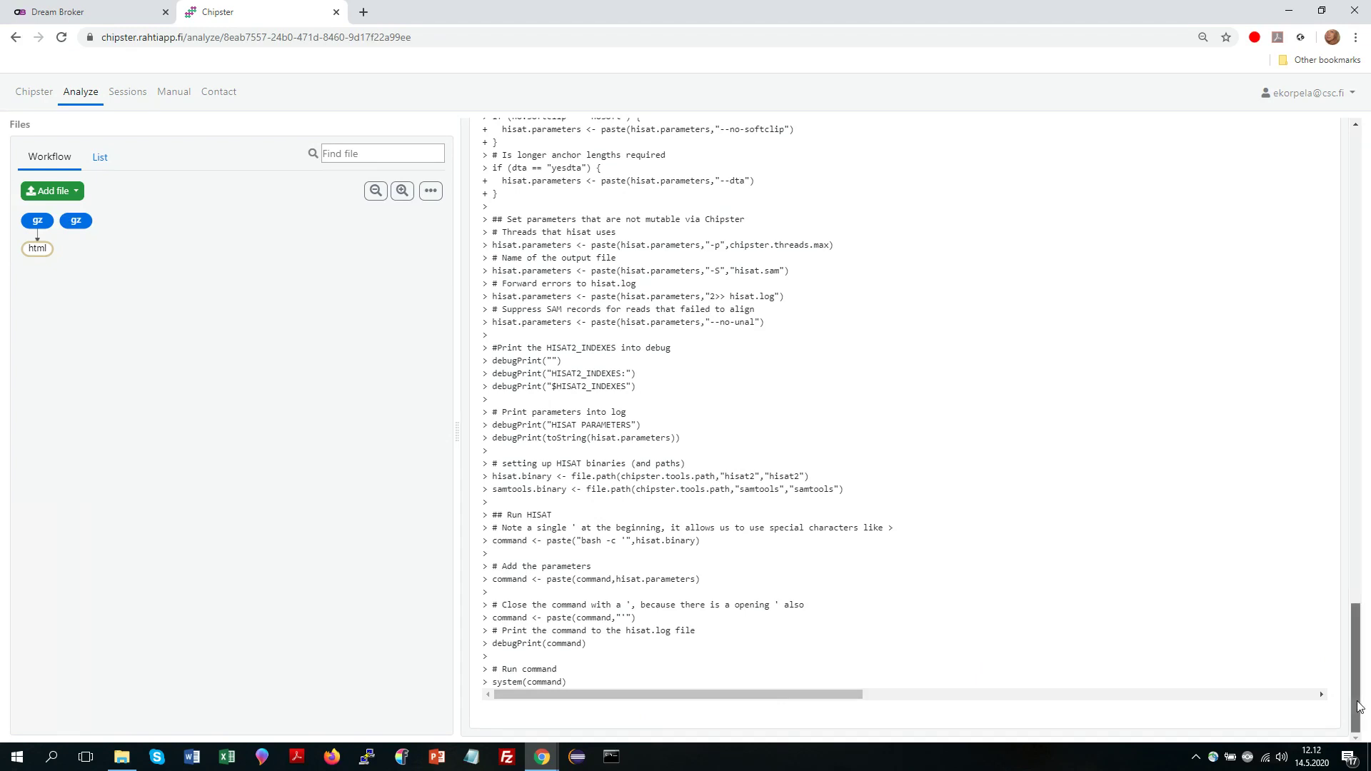
{"action": "left_click_drag", "start_coordinate": [1359, 707], "coordinate": [1369, 209]}
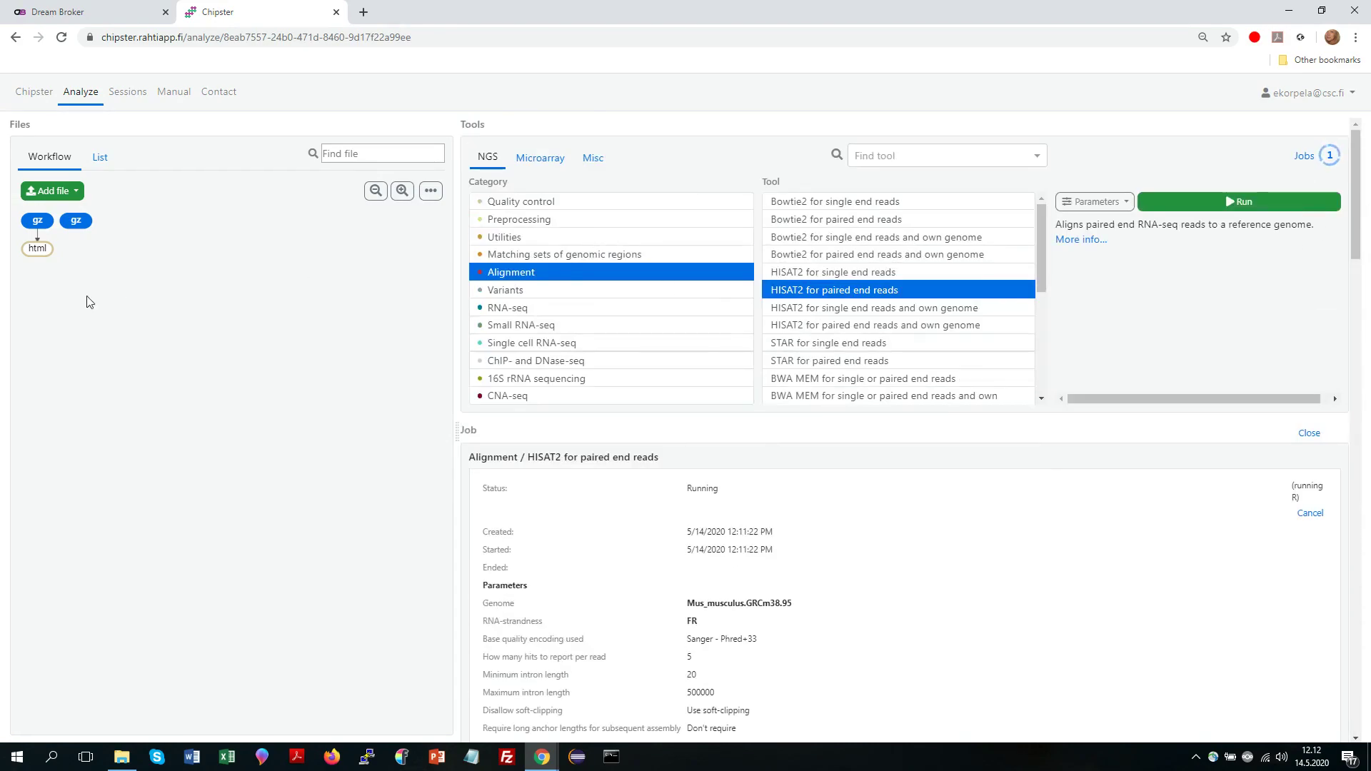
Select both read files and choose 'Read quality with MultiQC for many FASTQ files' under Quality control
{"action": "left_click", "coordinate": [127, 285]}
{"action": "left_click", "coordinate": [38, 221]}
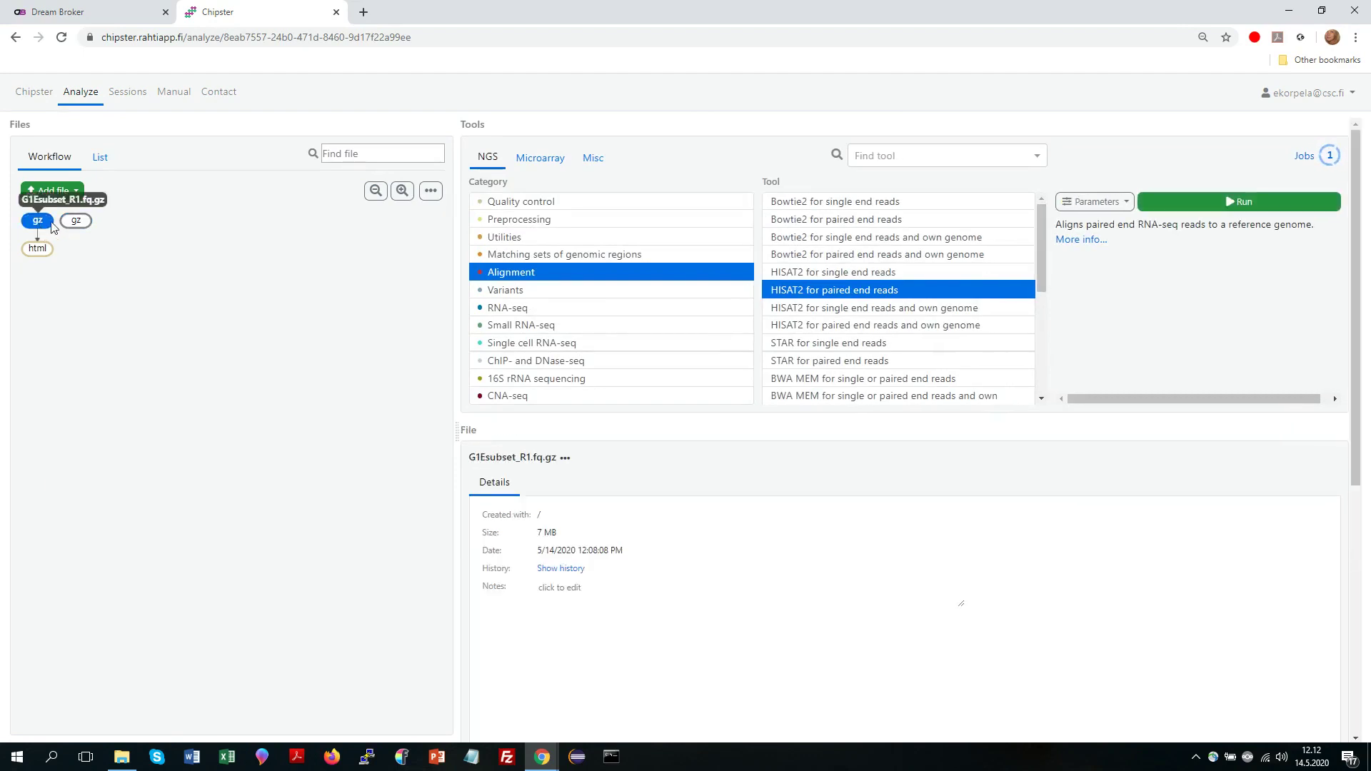
{"action": "left_click", "coordinate": [77, 222], "text": "ctrl"}
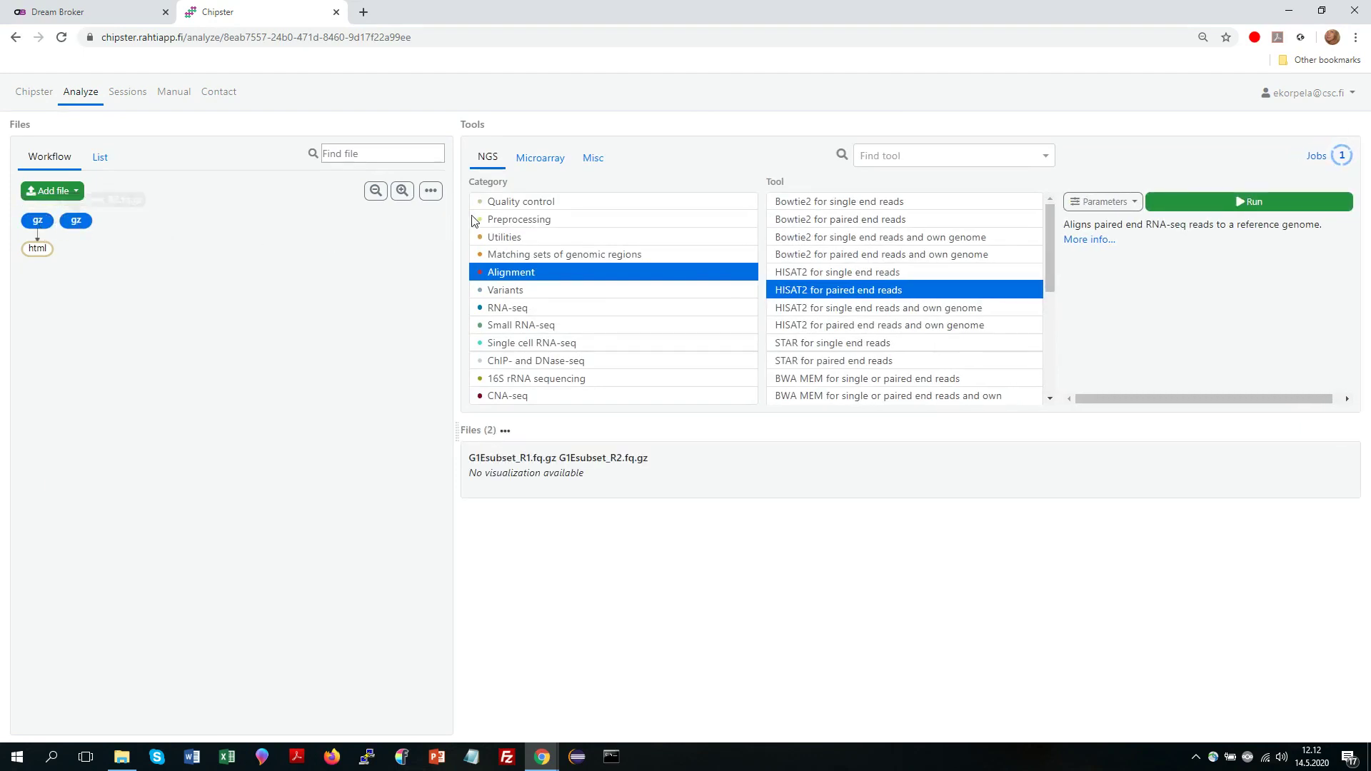
{"action": "left_click", "coordinate": [525, 204]}
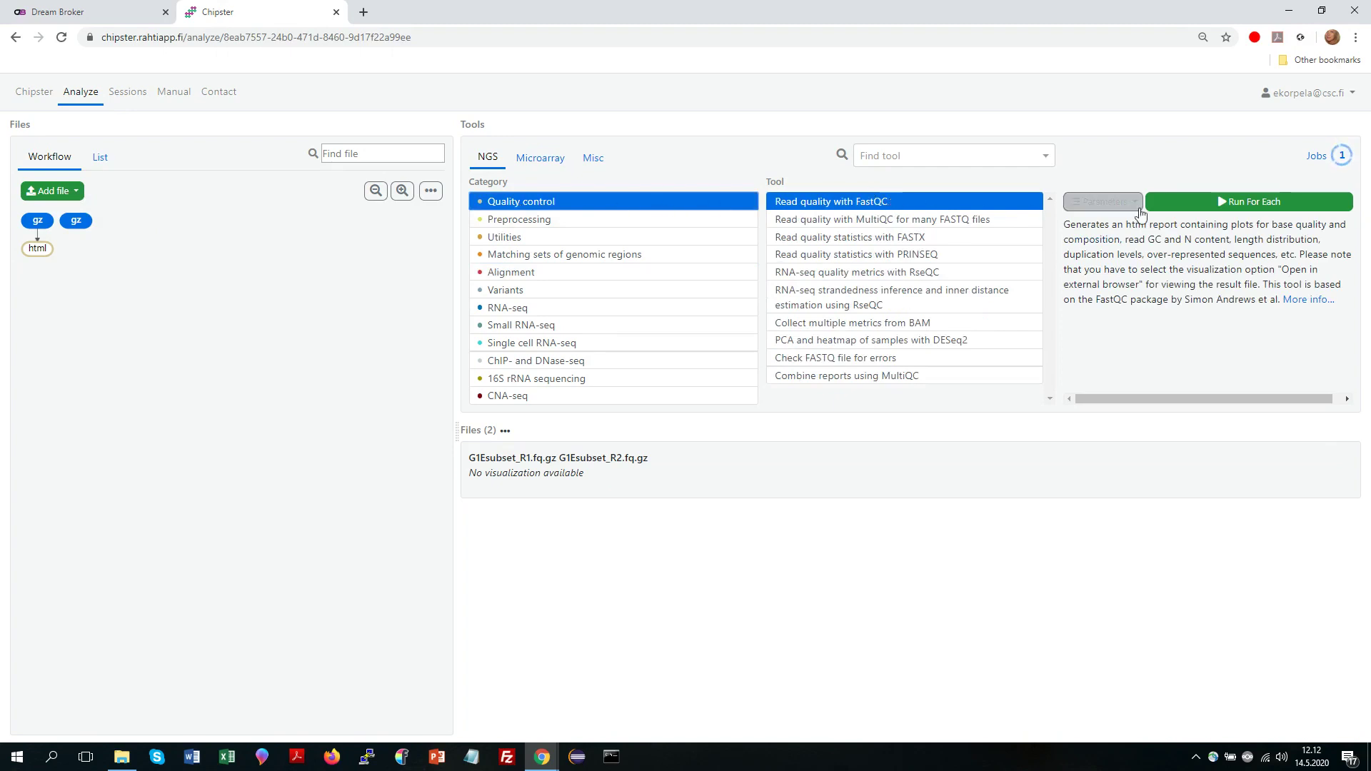
{"action": "left_click", "coordinate": [1294, 207]}
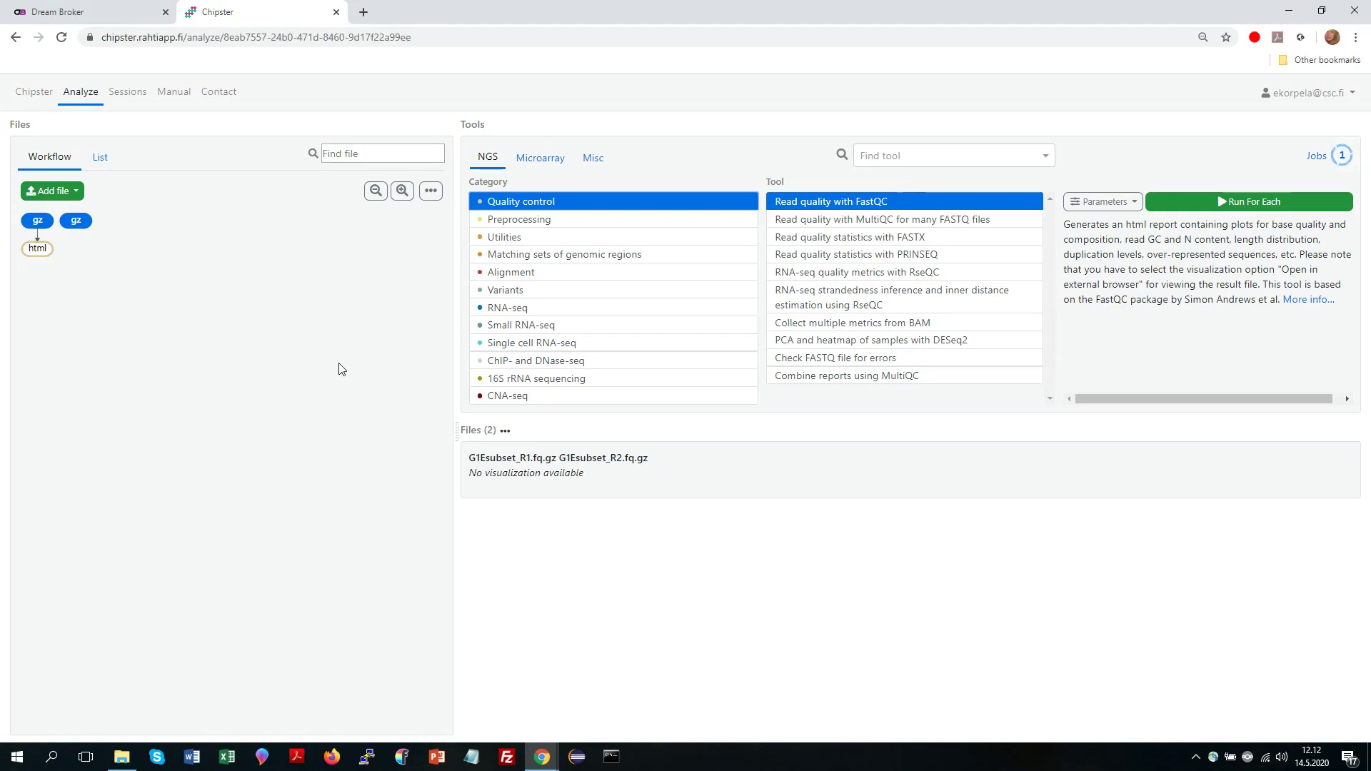
{"action": "left_click", "coordinate": [883, 224]}
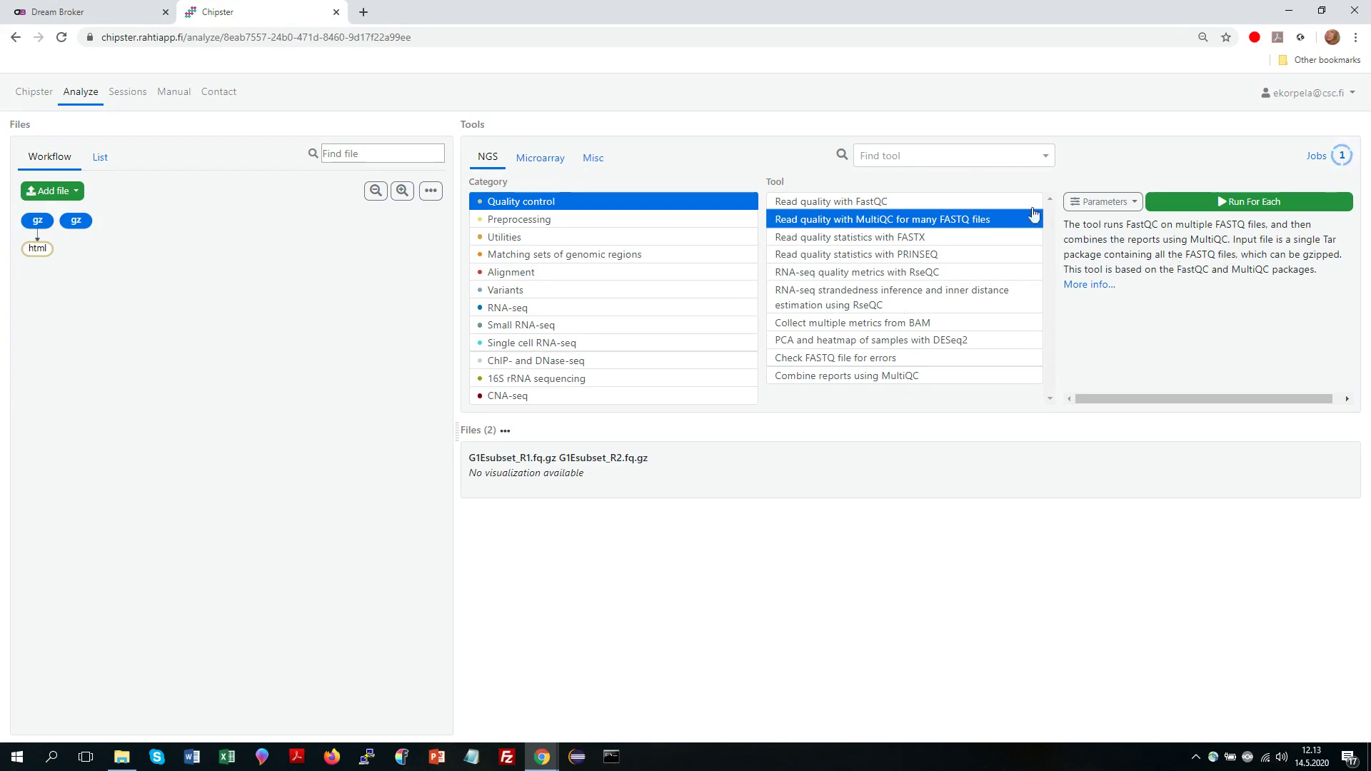
Search tools for 'tar' and run Make a tar package on both read files
{"action": "left_click", "coordinate": [870, 159]}
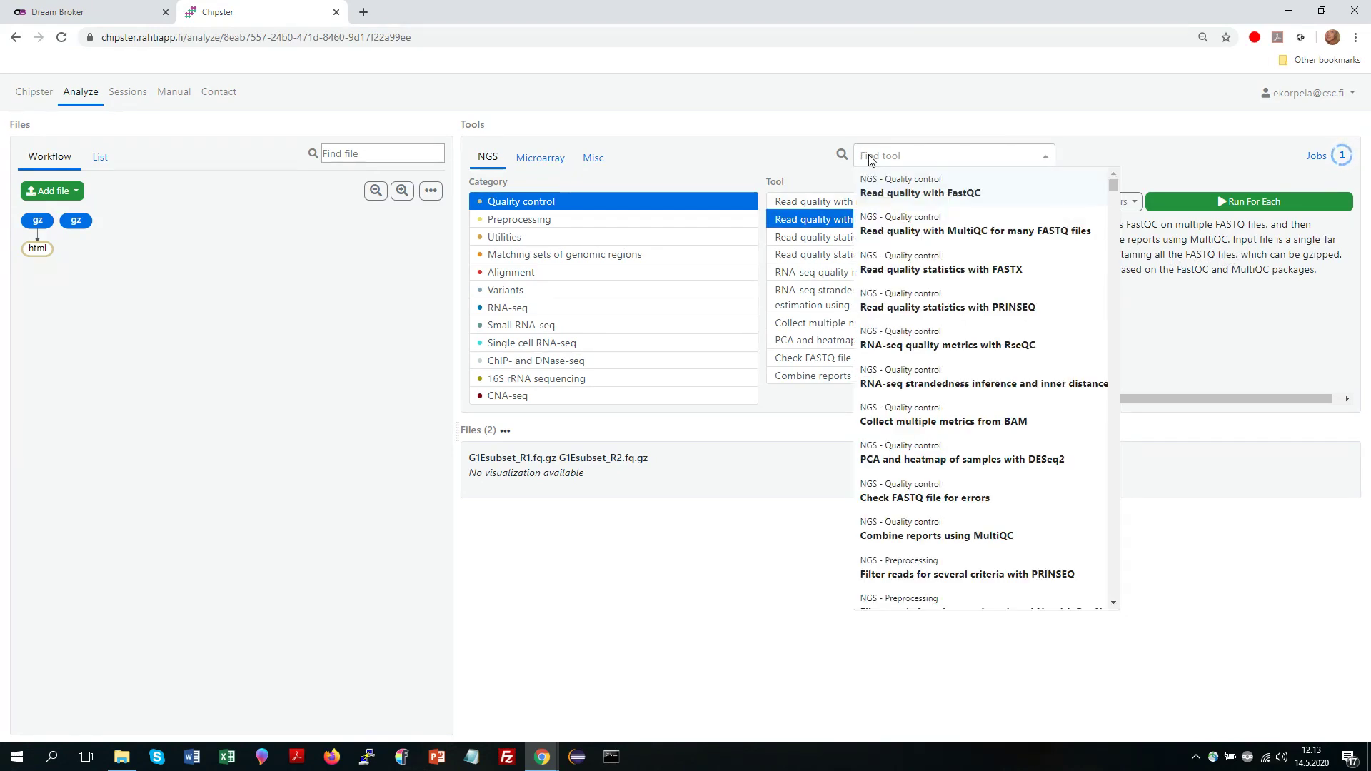
{"action": "type", "text": "tar"}
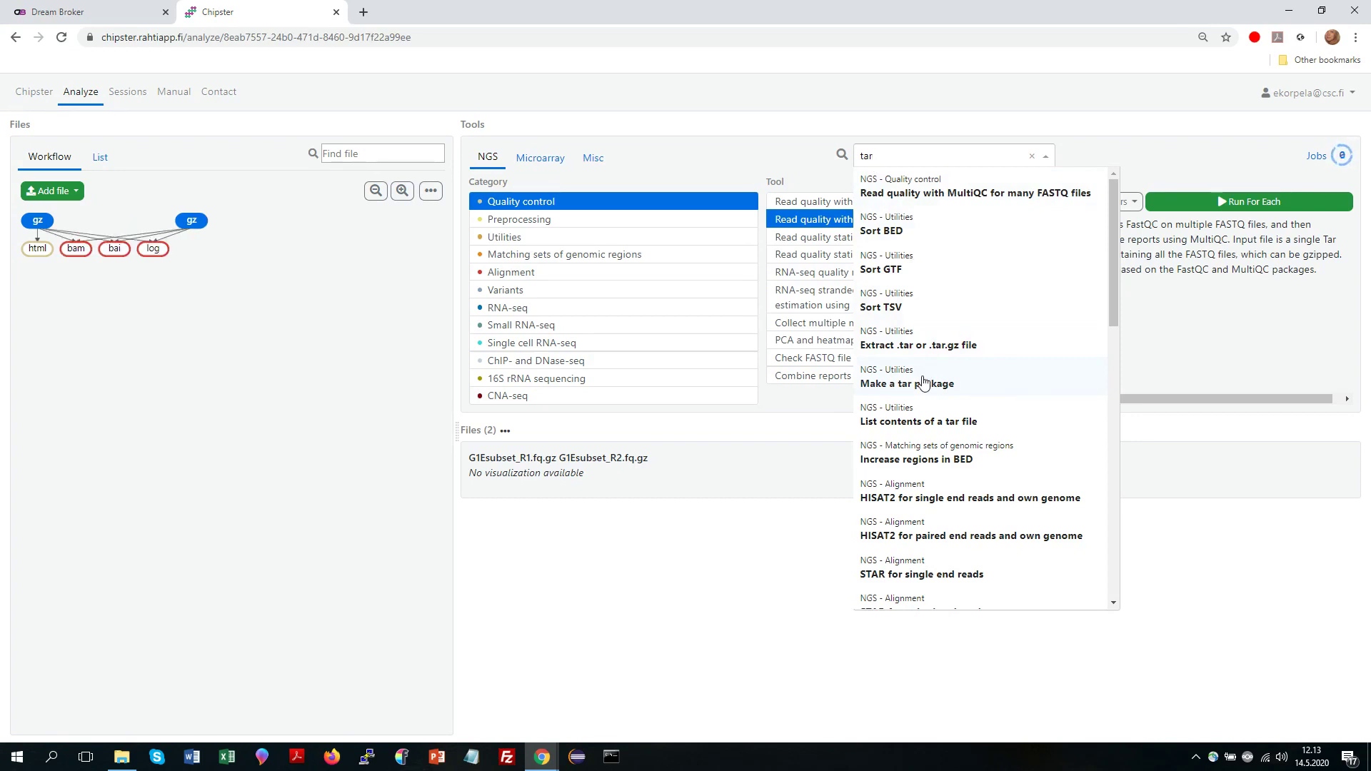
{"action": "left_click", "coordinate": [924, 384]}
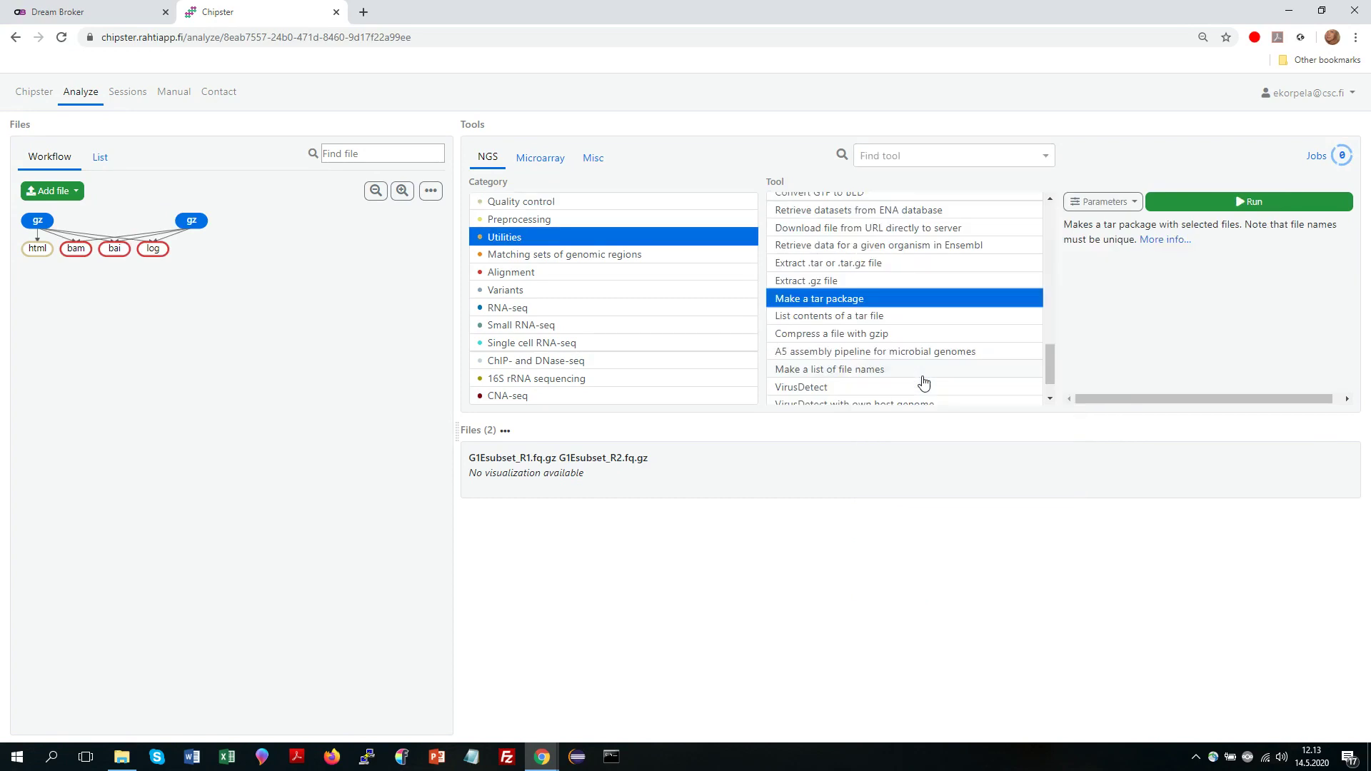
{"action": "left_click", "coordinate": [1212, 208]}
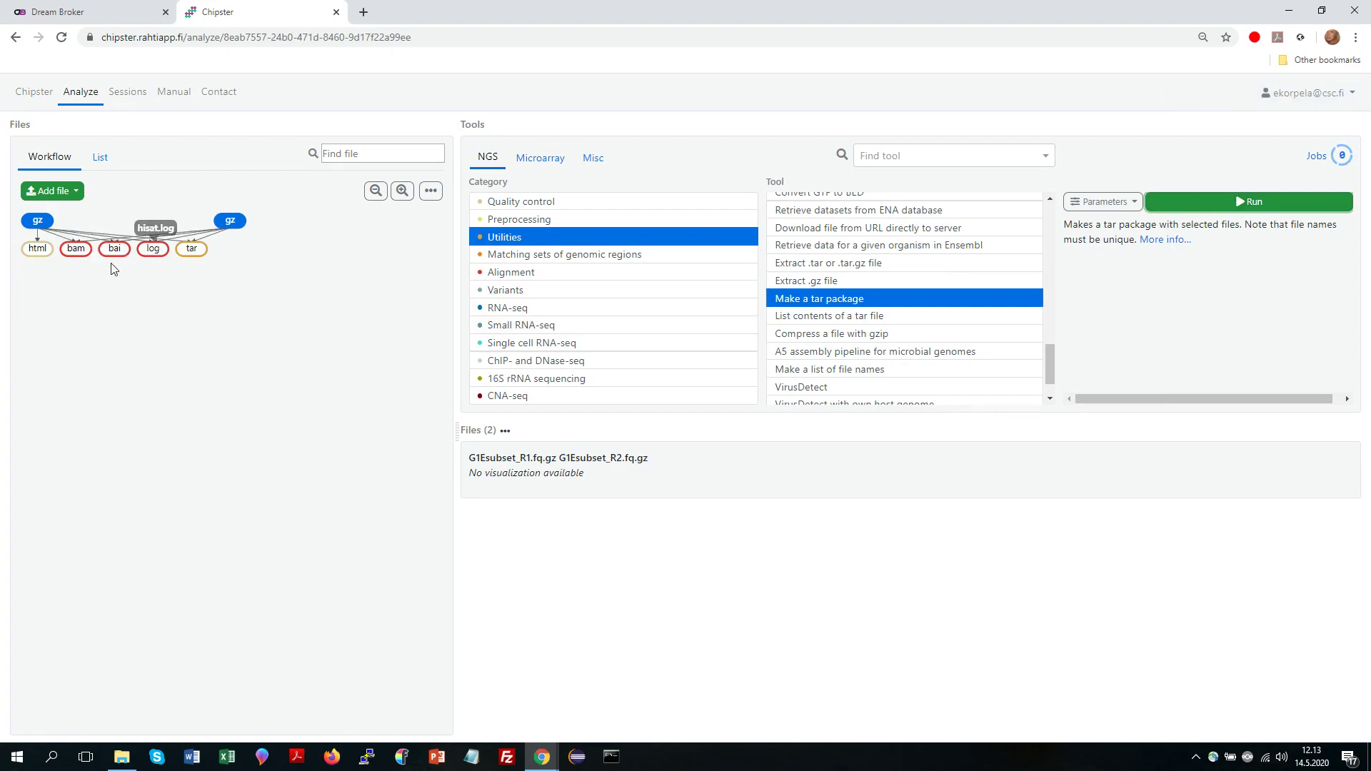
{"action": "left_click", "coordinate": [152, 250]}
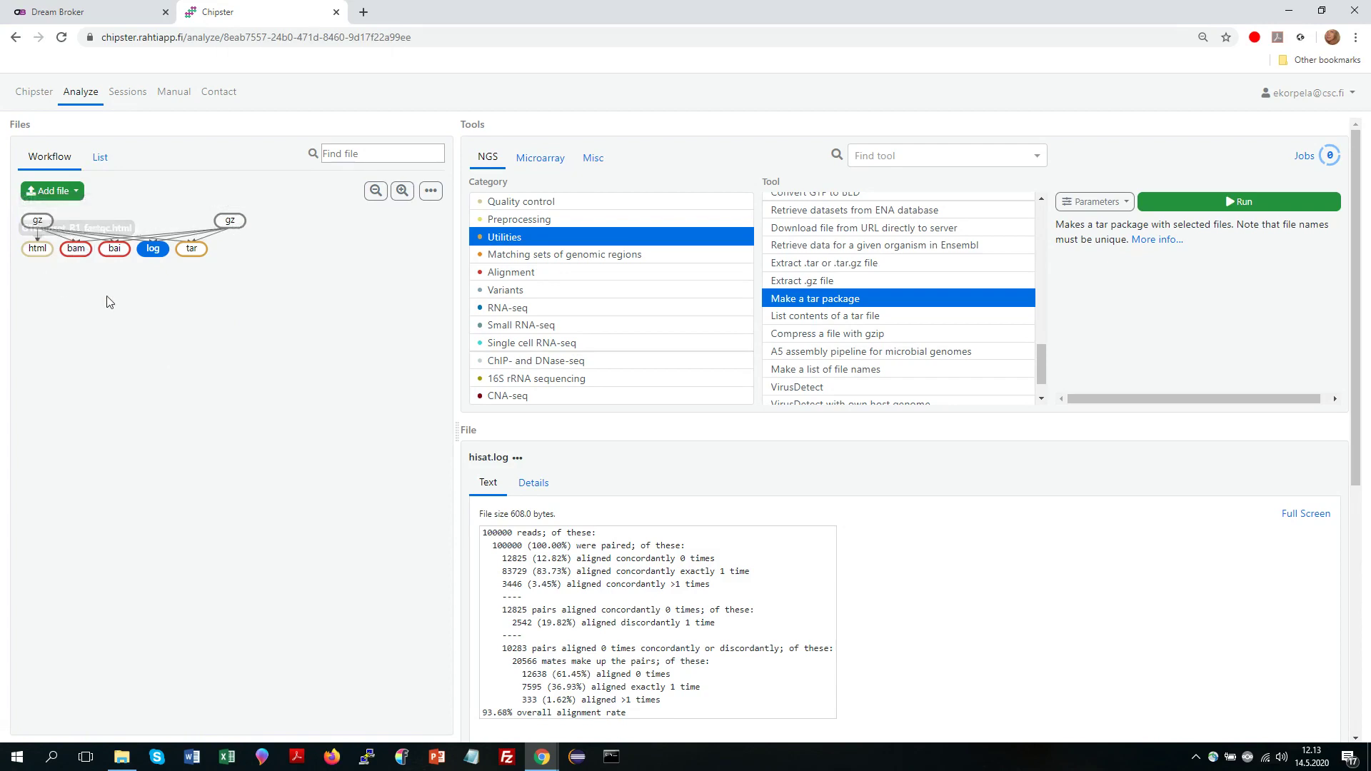
{"action": "left_click", "coordinate": [103, 160]}
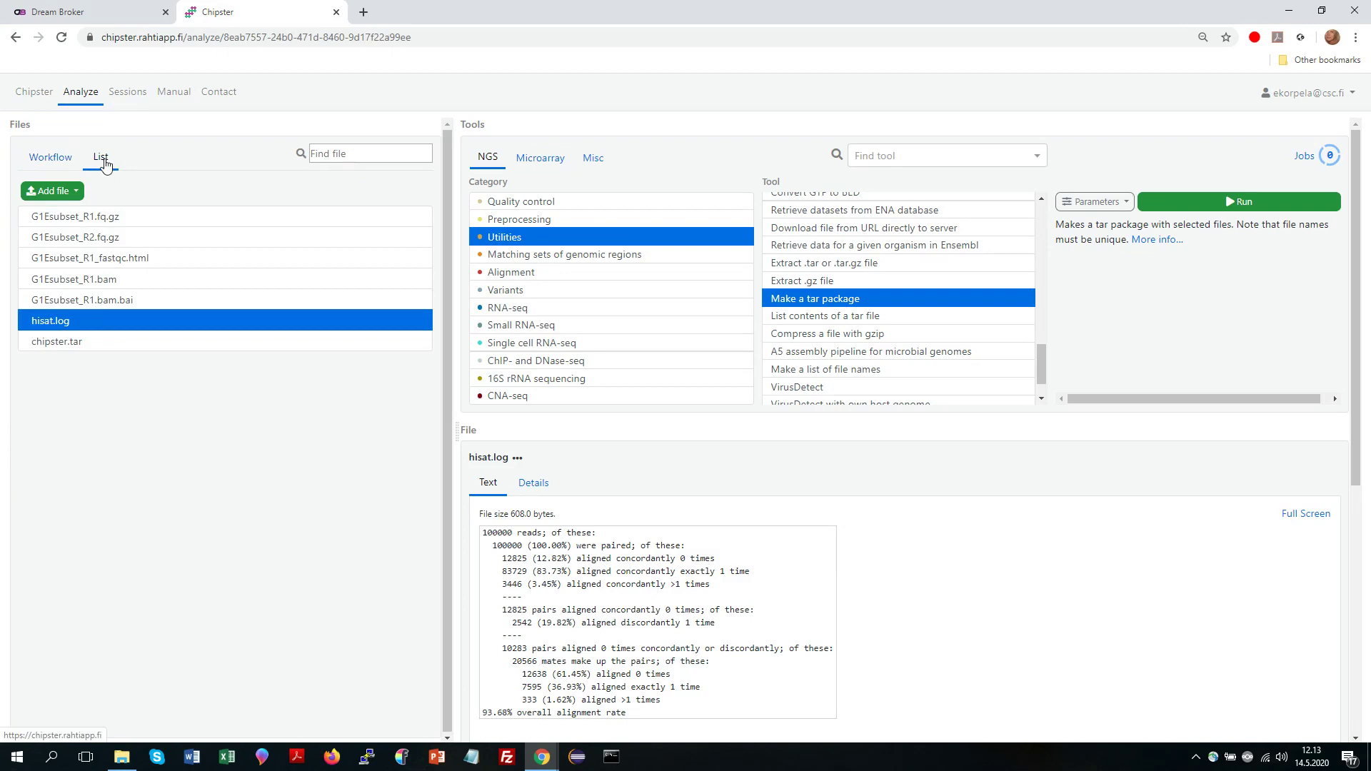
{"action": "left_click", "coordinate": [127, 225]}
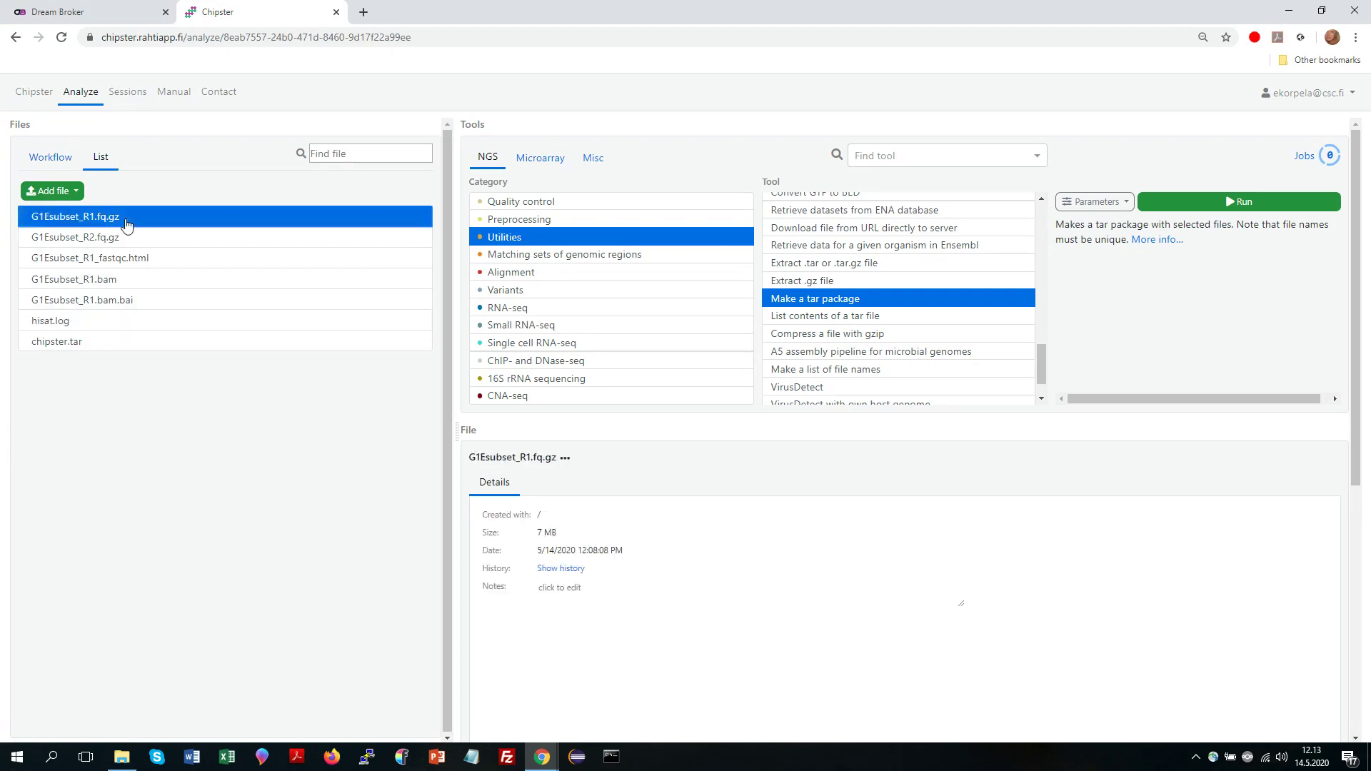
{"action": "left_click", "coordinate": [96, 343], "text": "shift"}
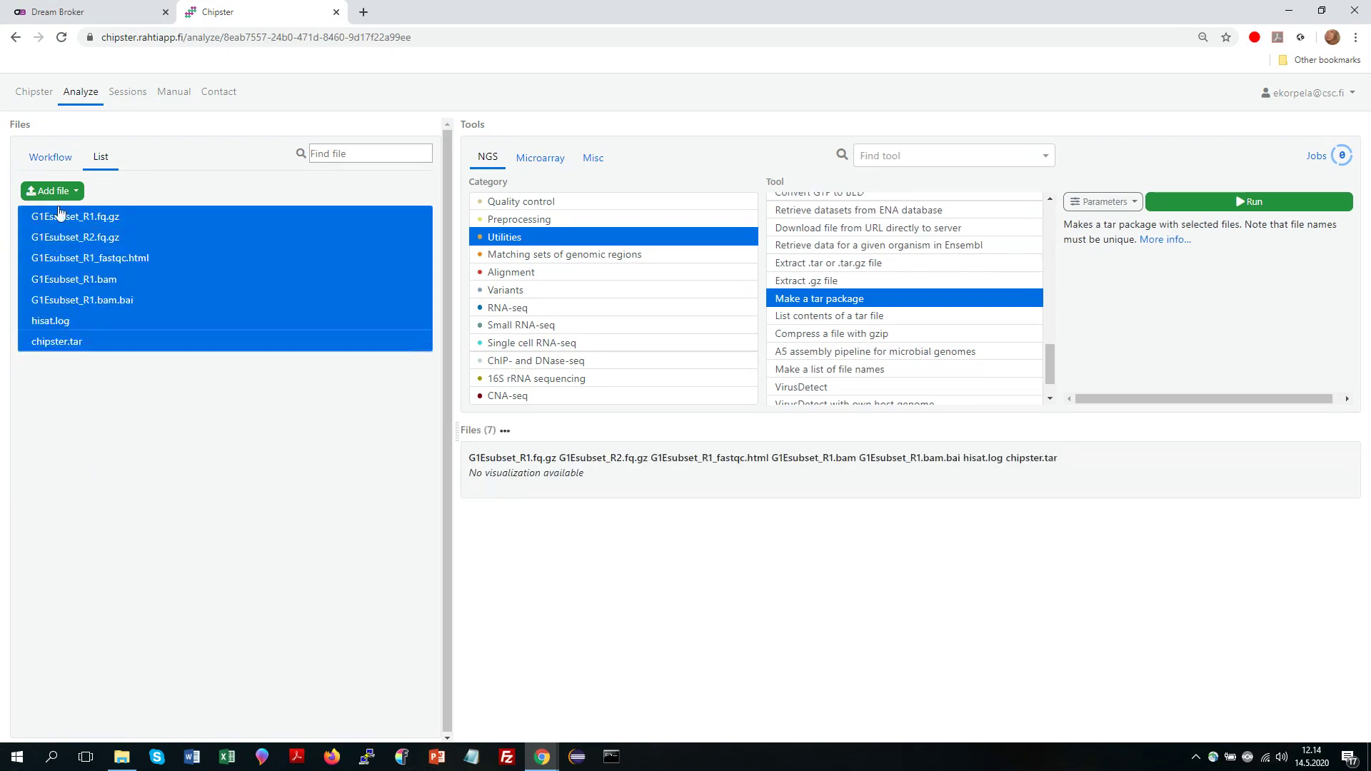
{"action": "left_click", "coordinate": [63, 162]}
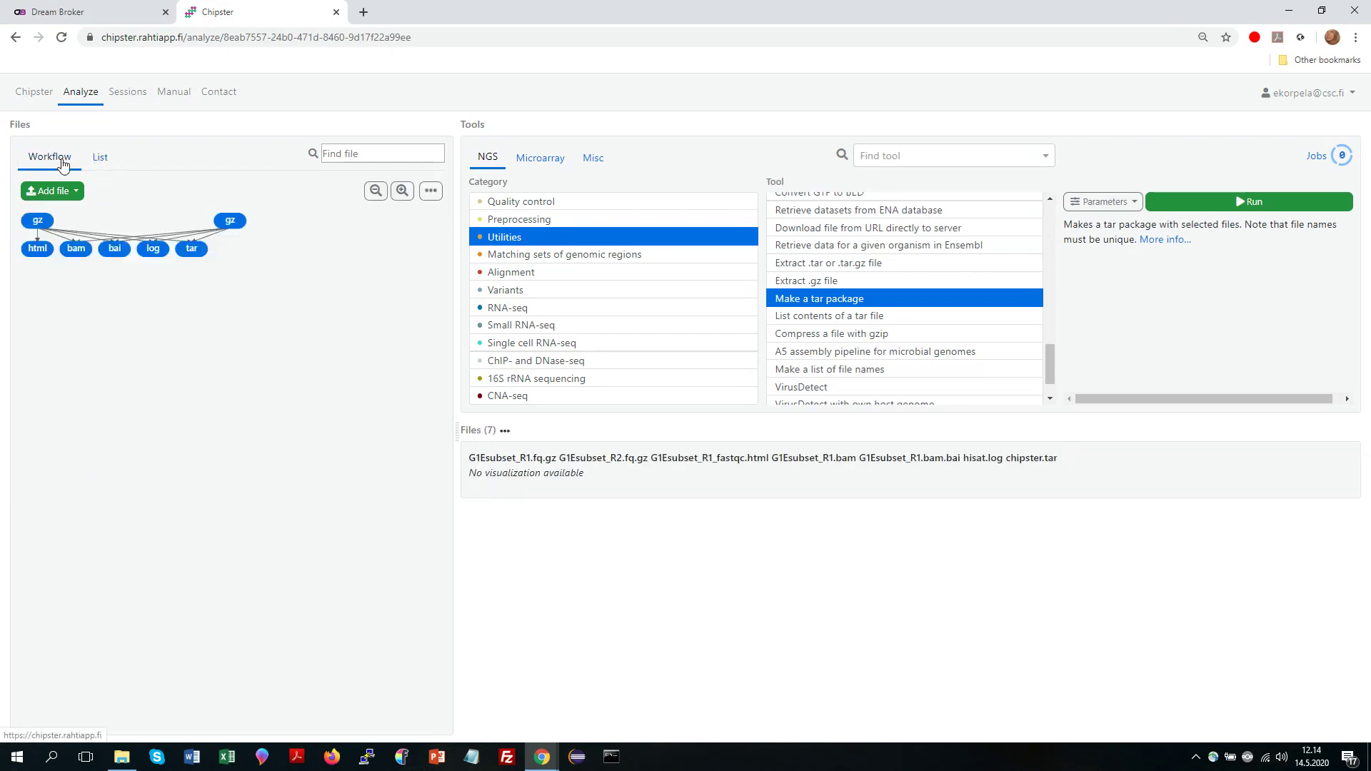
{"action": "left_click", "coordinate": [179, 284]}
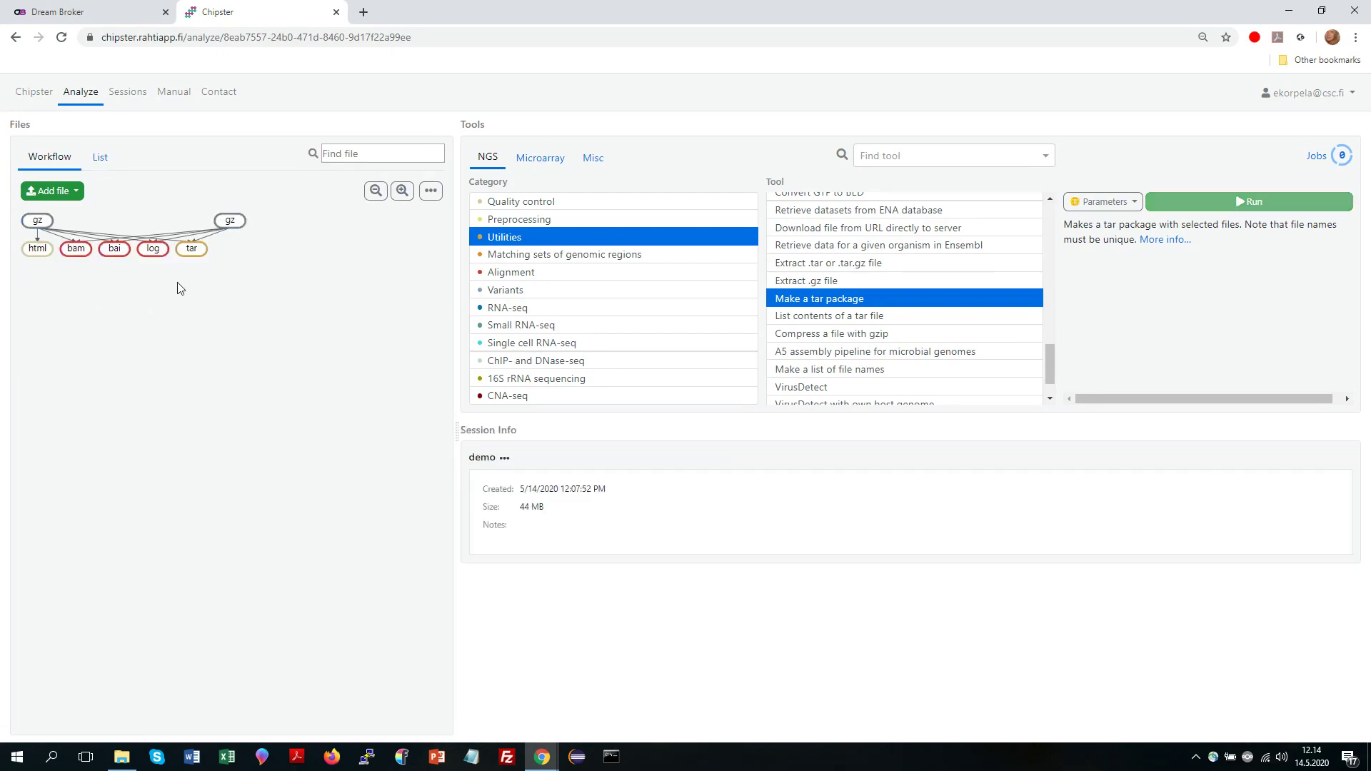
{"action": "left_click", "coordinate": [36, 251]}
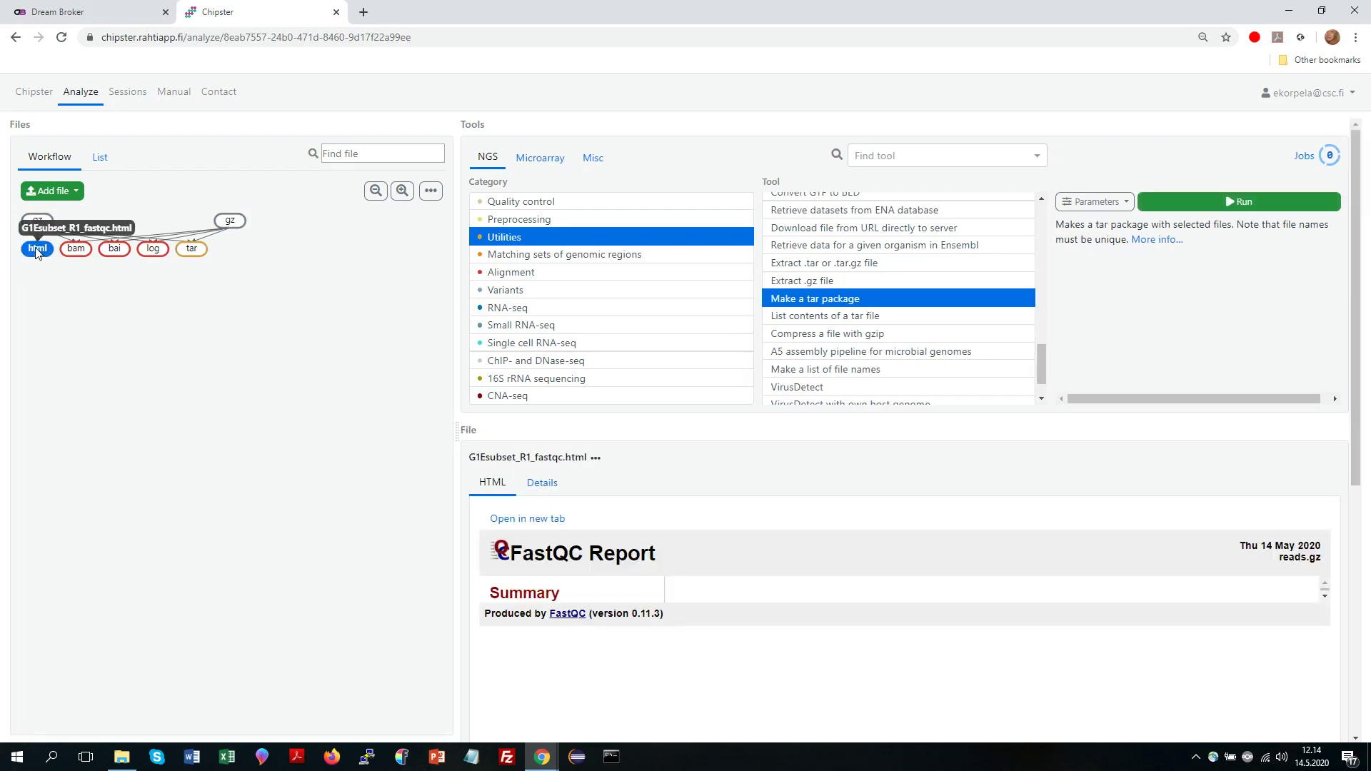
{"action": "right_click", "coordinate": [36, 253]}
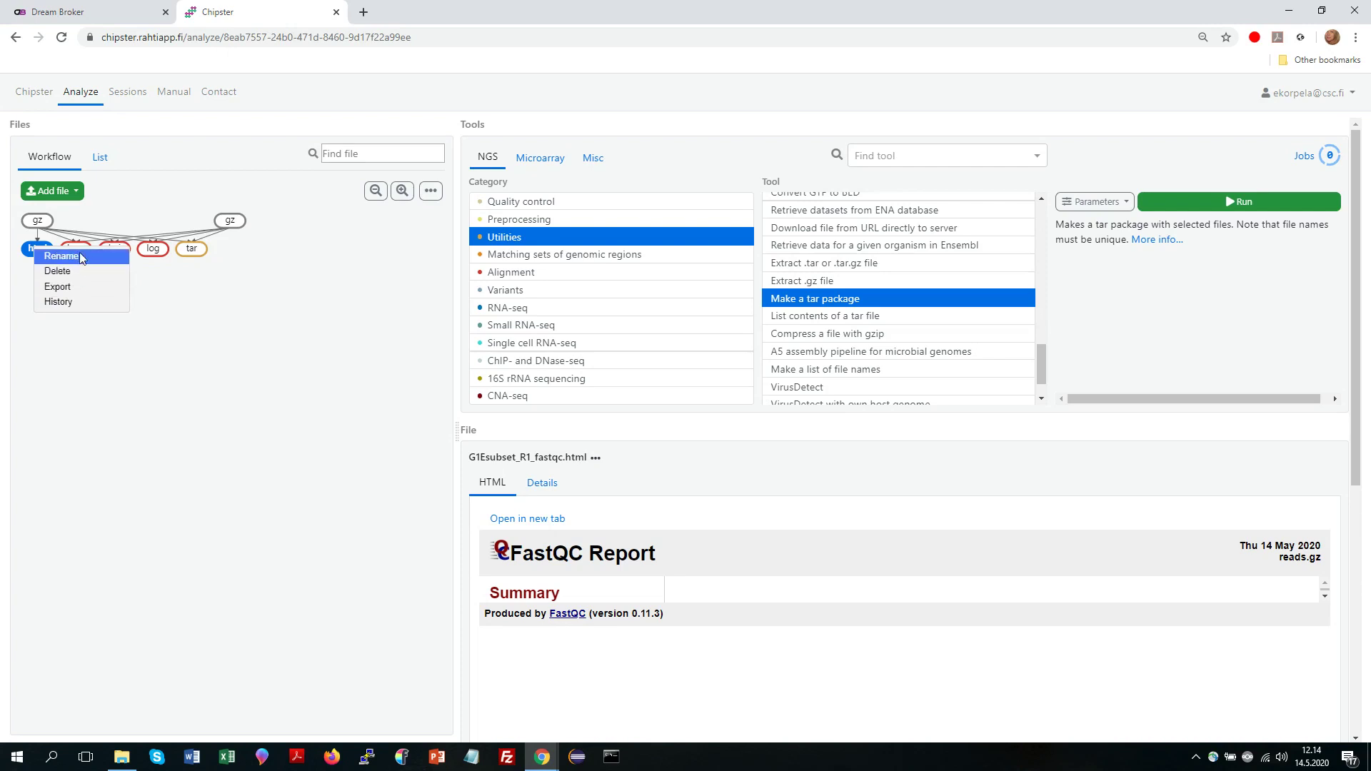
{"action": "left_click", "coordinate": [61, 302]}
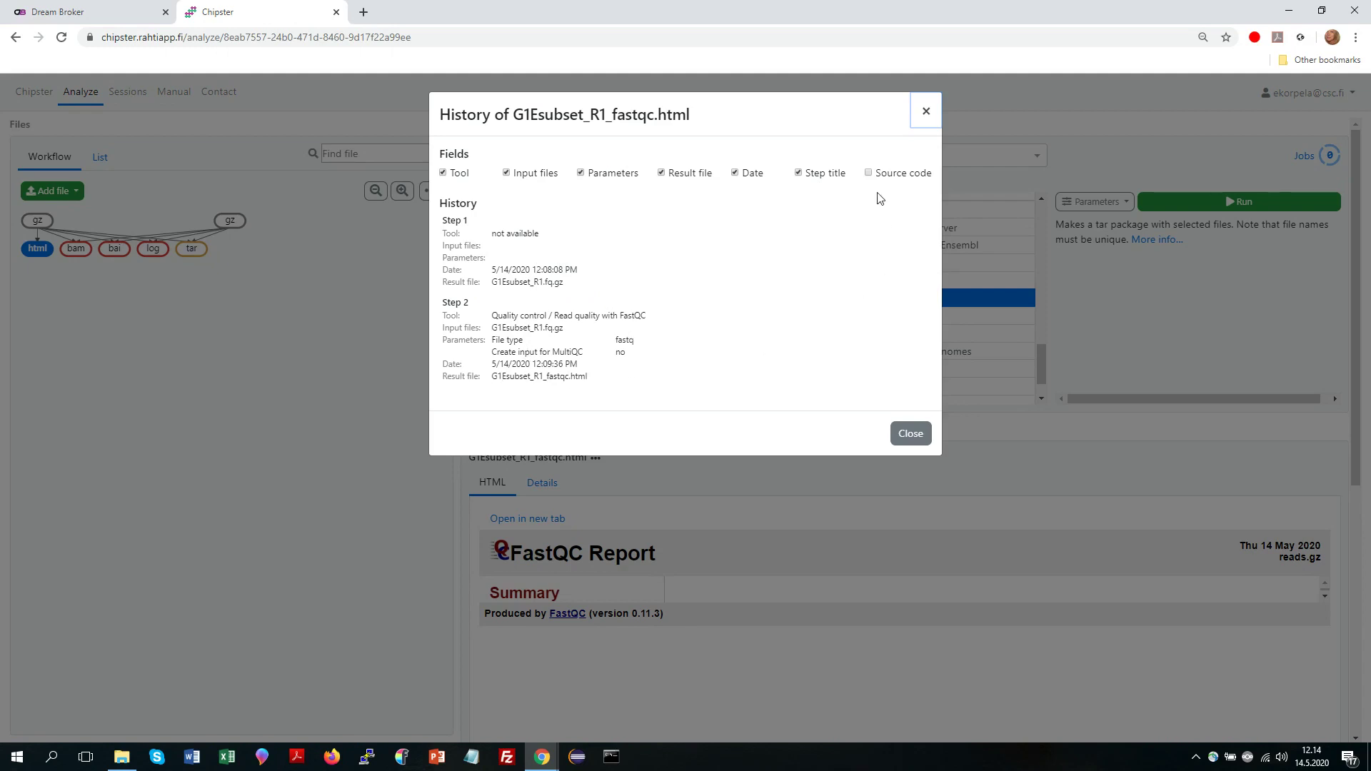
{"action": "left_click", "coordinate": [869, 172]}
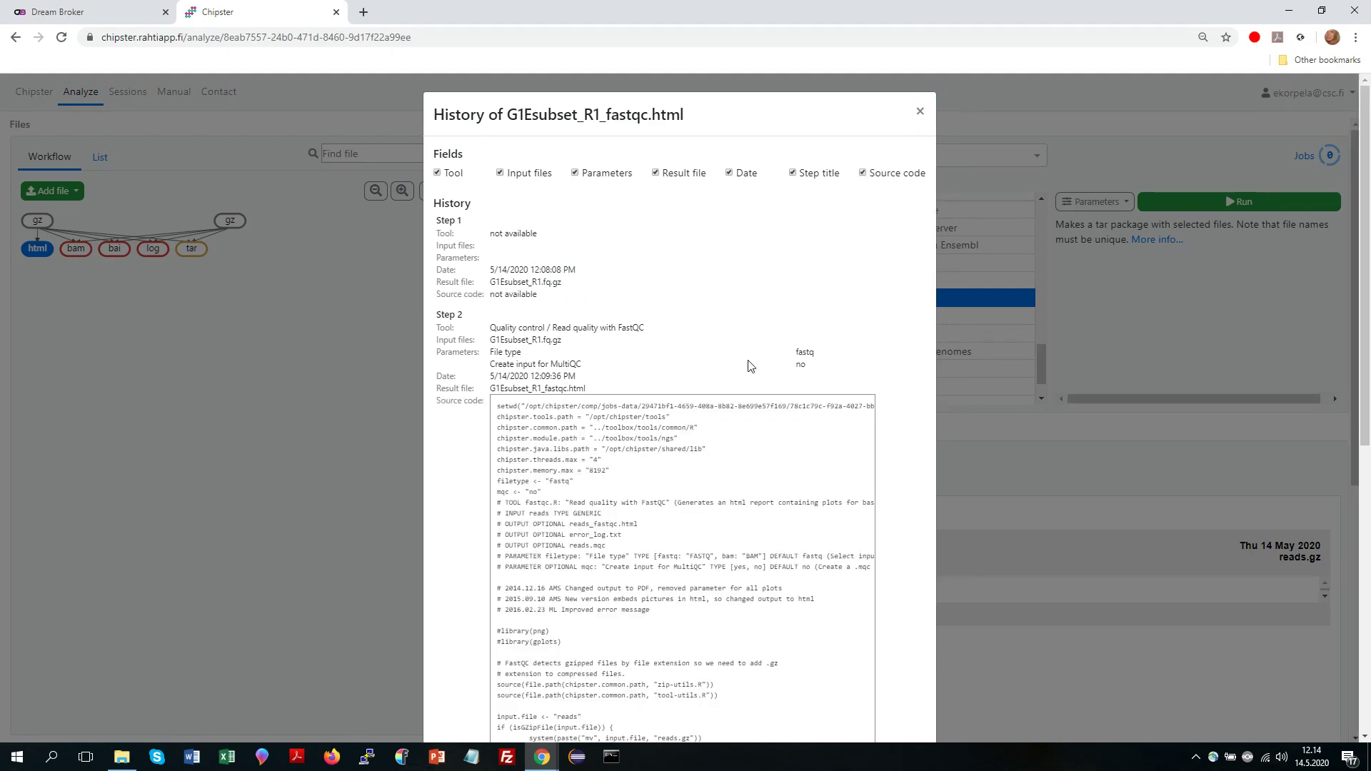
{"action": "scroll", "coordinate": [749, 365], "scroll_direction": "down", "scroll_amount": 1}
{"action": "scroll", "coordinate": [750, 366], "scroll_direction": "down", "scroll_amount": 5}
{"action": "scroll", "coordinate": [750, 365], "scroll_direction": "down", "scroll_amount": 3}
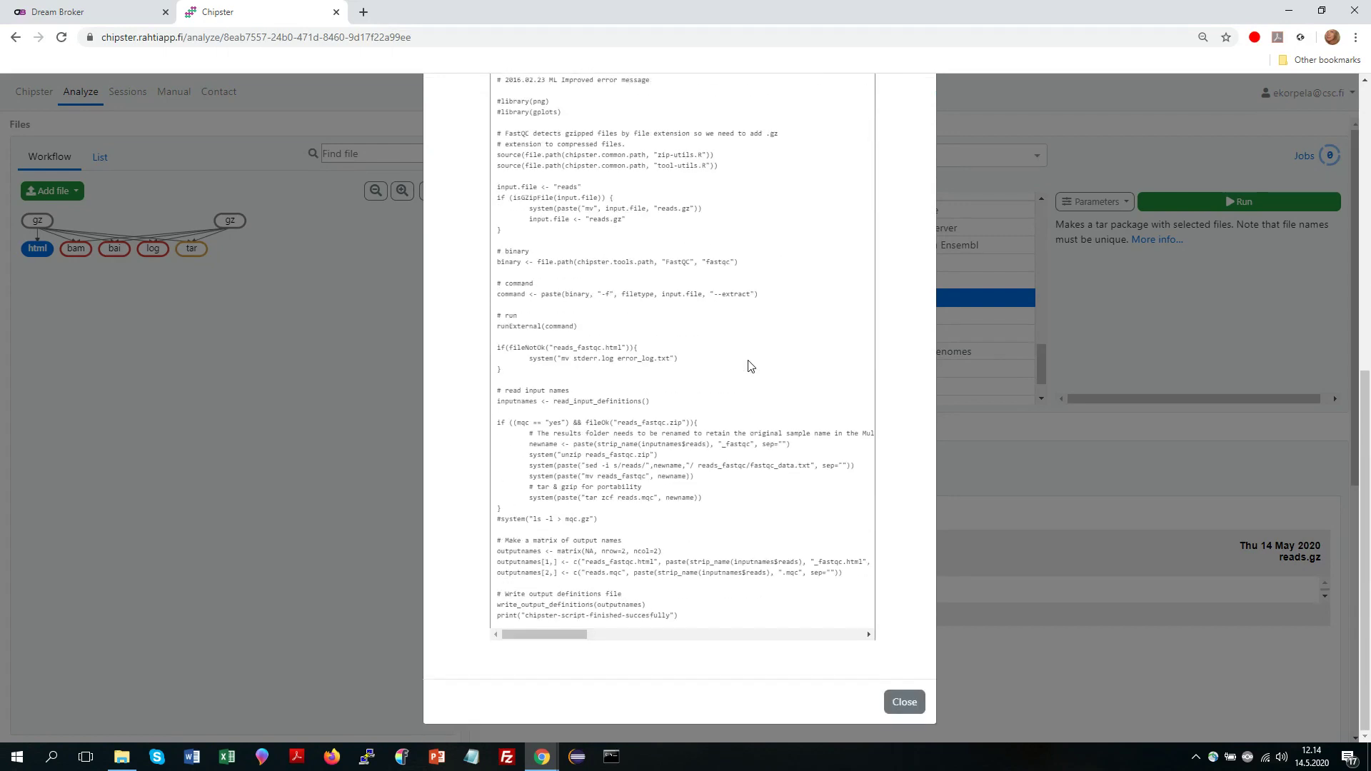
{"action": "scroll", "coordinate": [750, 365], "scroll_direction": "up", "scroll_amount": 8}
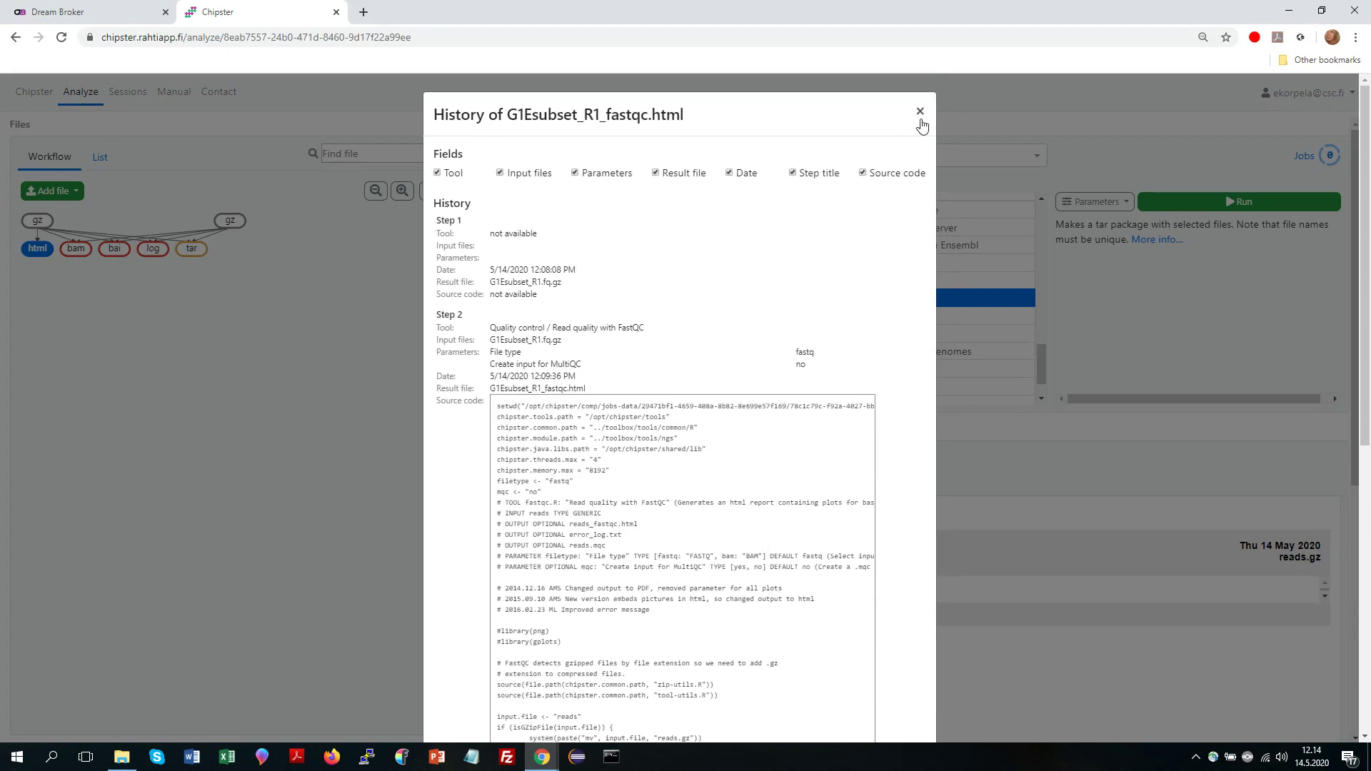
{"action": "left_click", "coordinate": [921, 111]}
{"action": "left_click", "coordinate": [213, 383]}
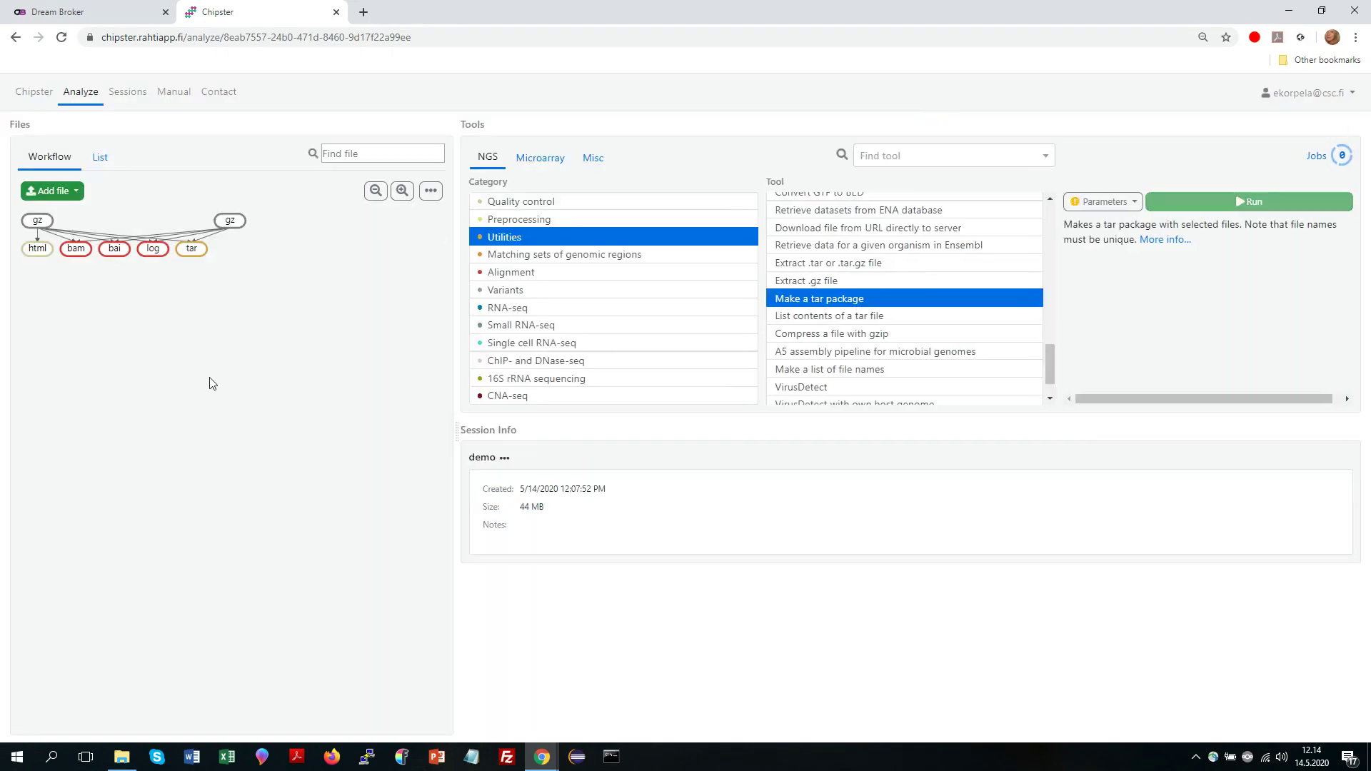
{"action": "left_click", "coordinate": [505, 459]}
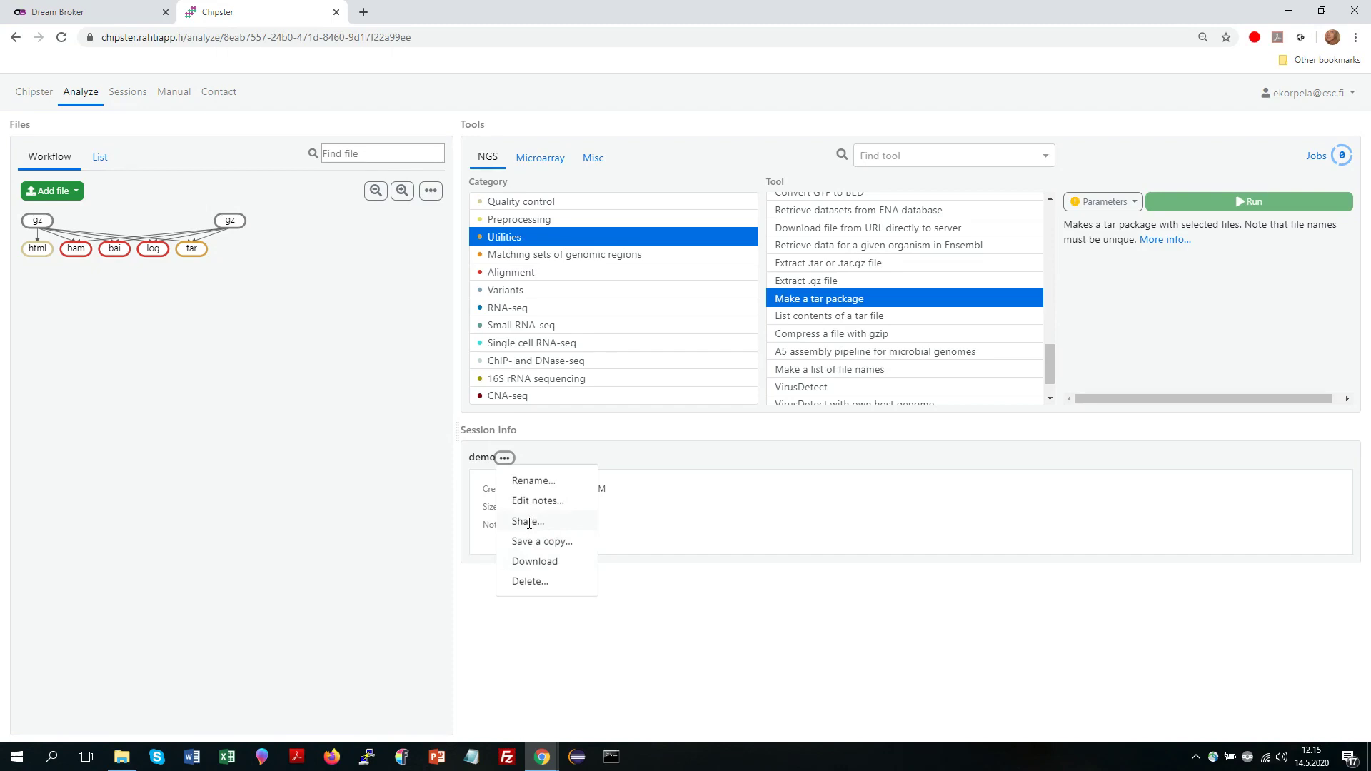
{"action": "left_click", "coordinate": [348, 555]}
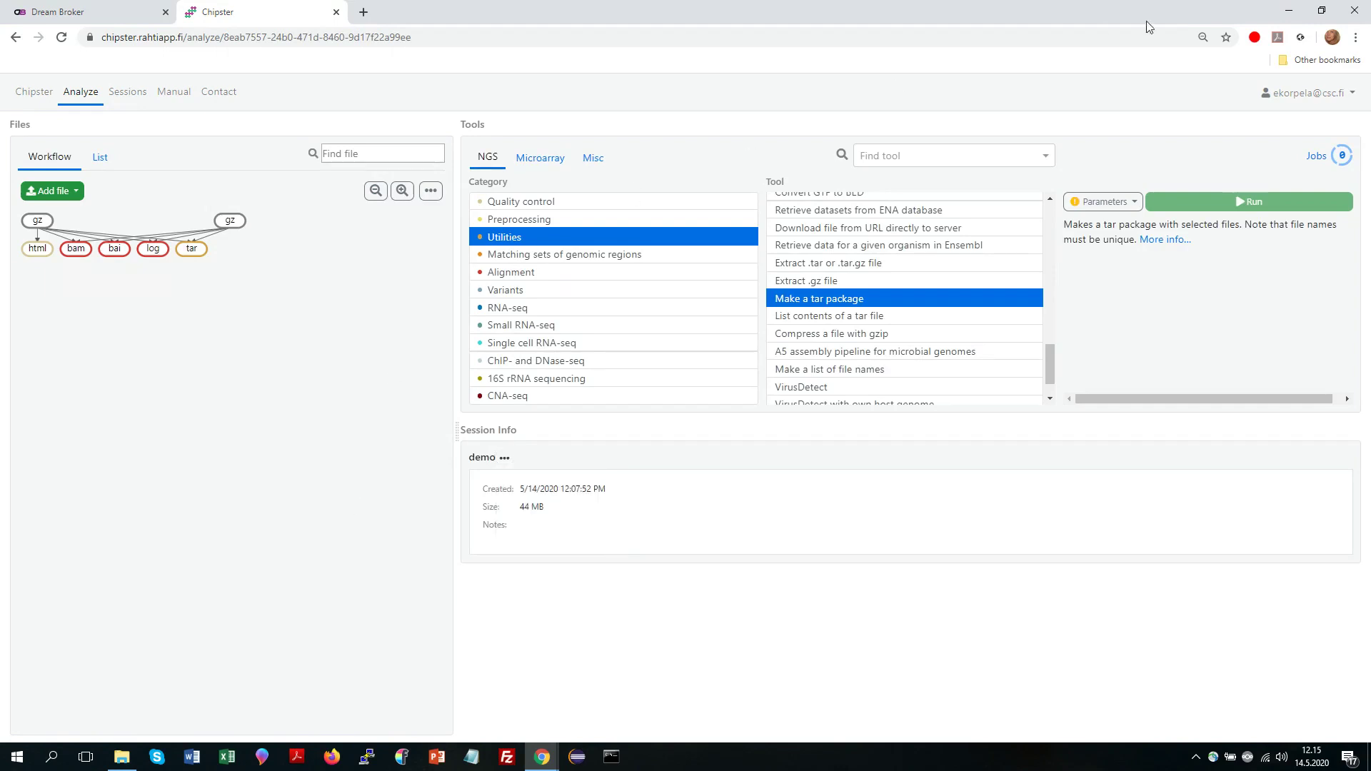
{"action": "left_click", "coordinate": [1353, 99]}
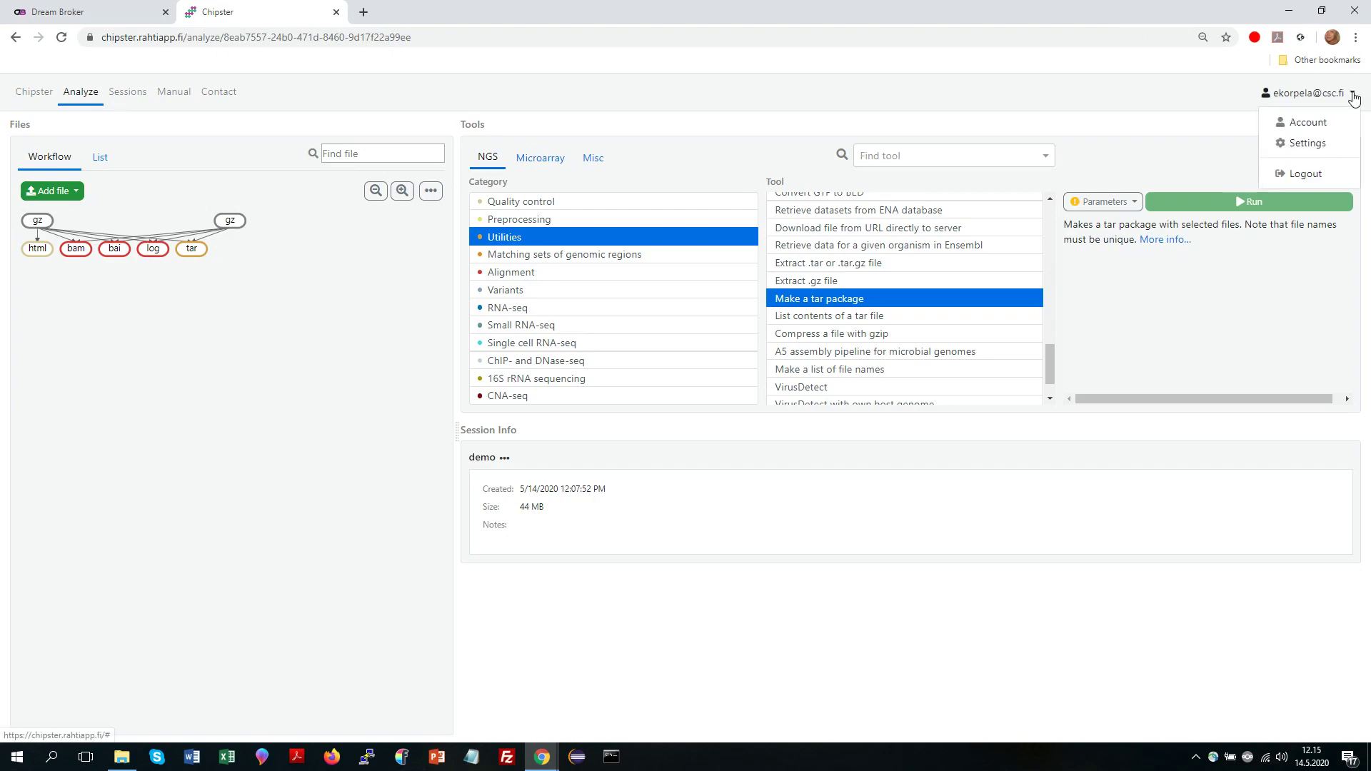
{"action": "left_click", "coordinate": [1307, 123]}
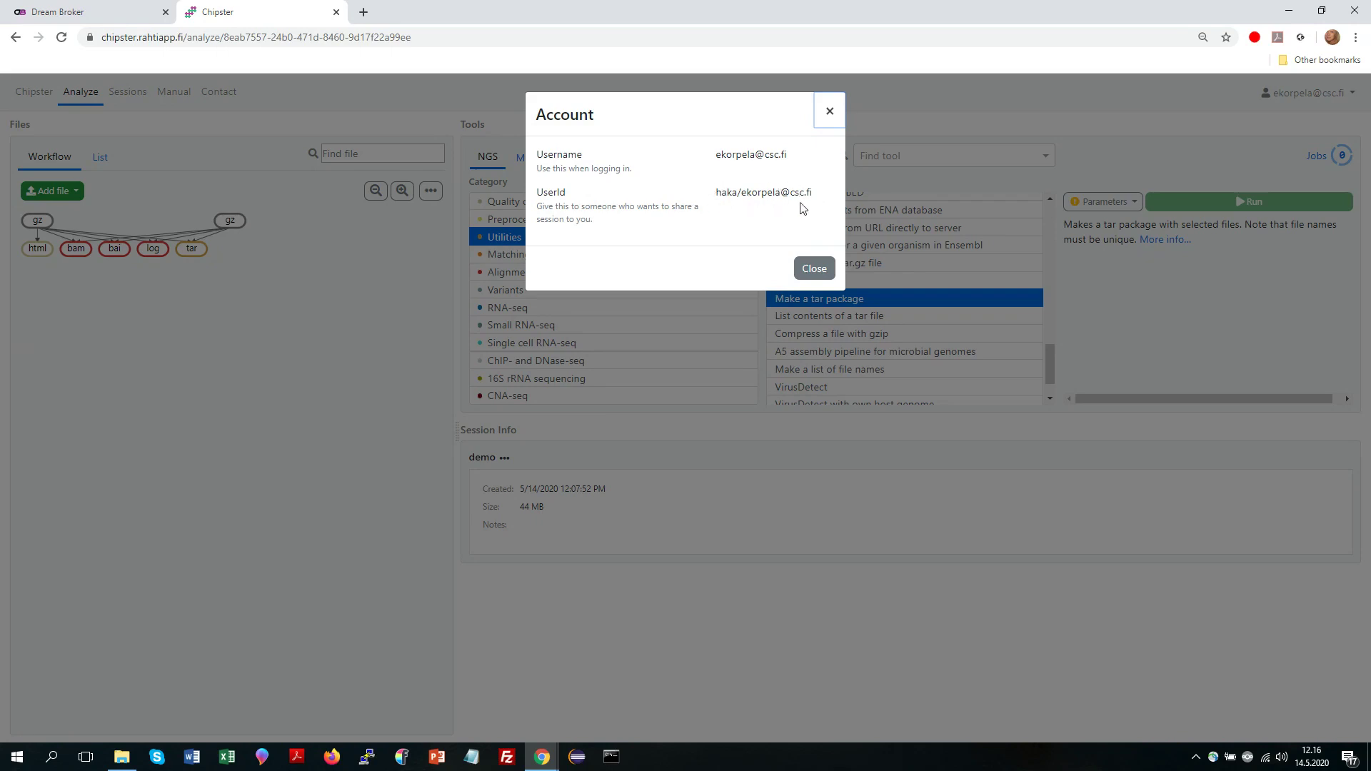
Add and save a new rule on the demo session granting another user's ID read-only rights
{"action": "left_click", "coordinate": [813, 271]}
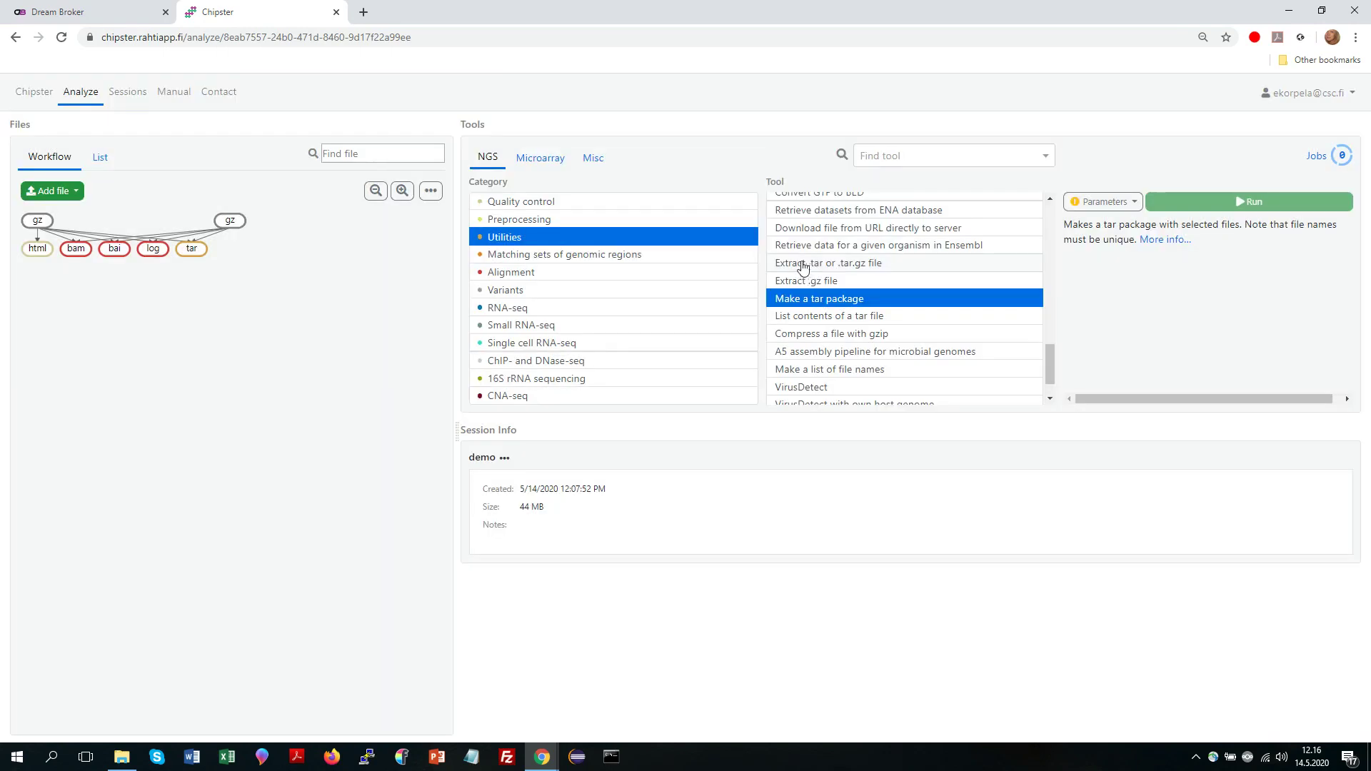
{"action": "left_click", "coordinate": [504, 460]}
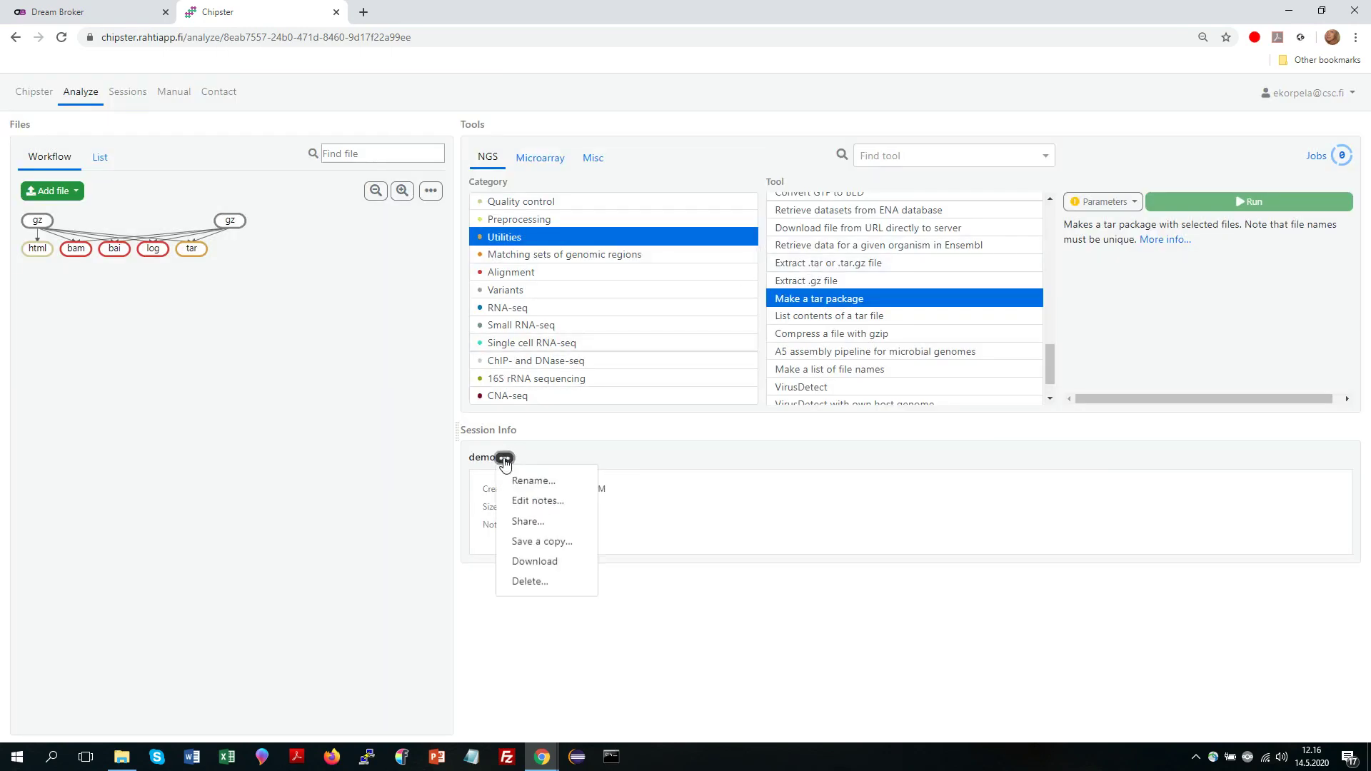
{"action": "left_click", "coordinate": [533, 520]}
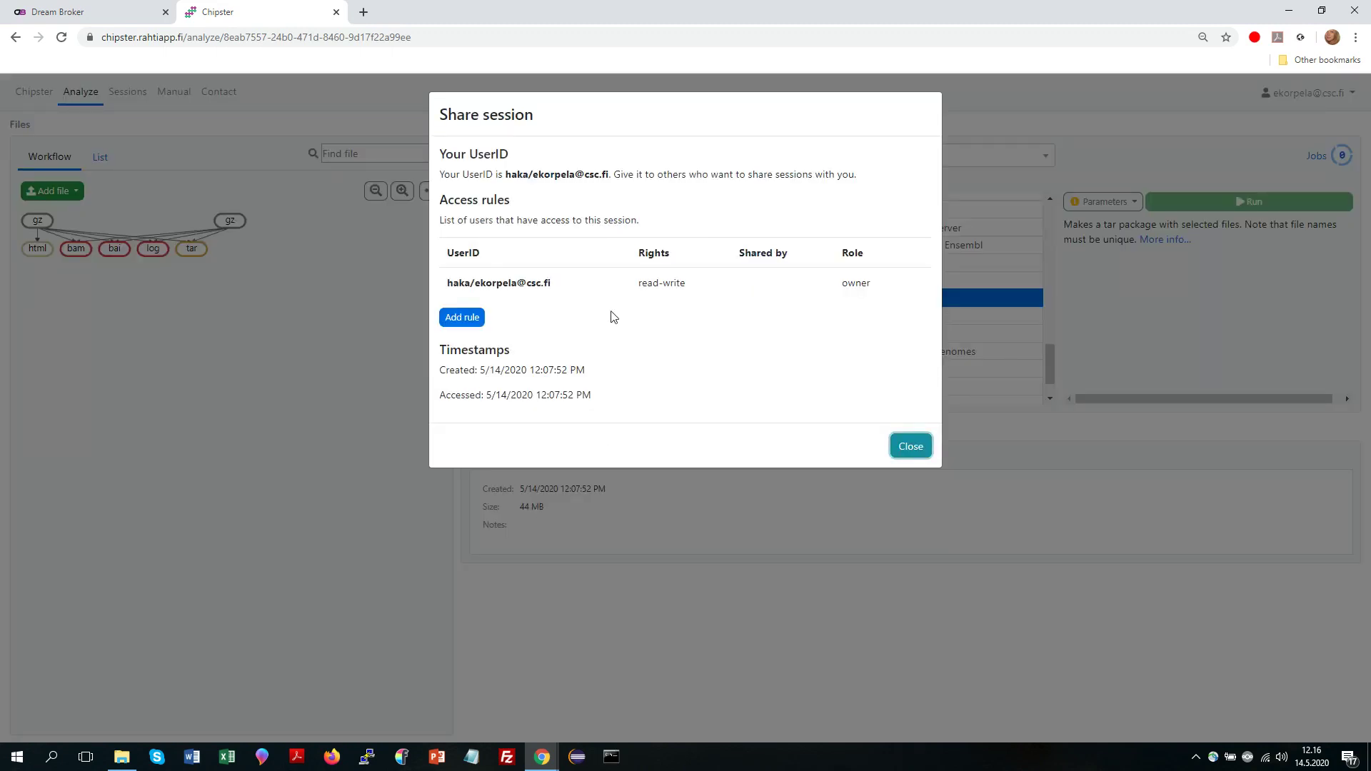
{"action": "left_click", "coordinate": [477, 317]}
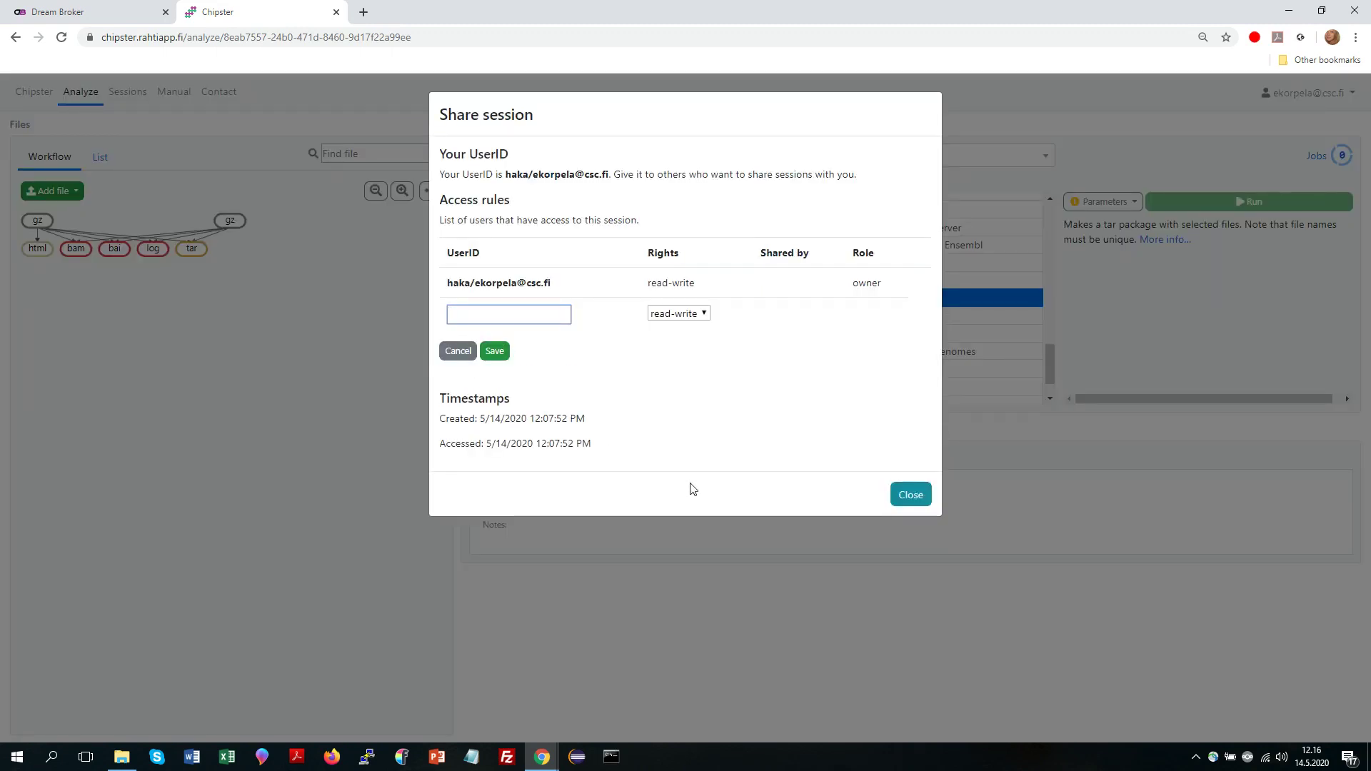
{"action": "type", "text": "jaas/test"}
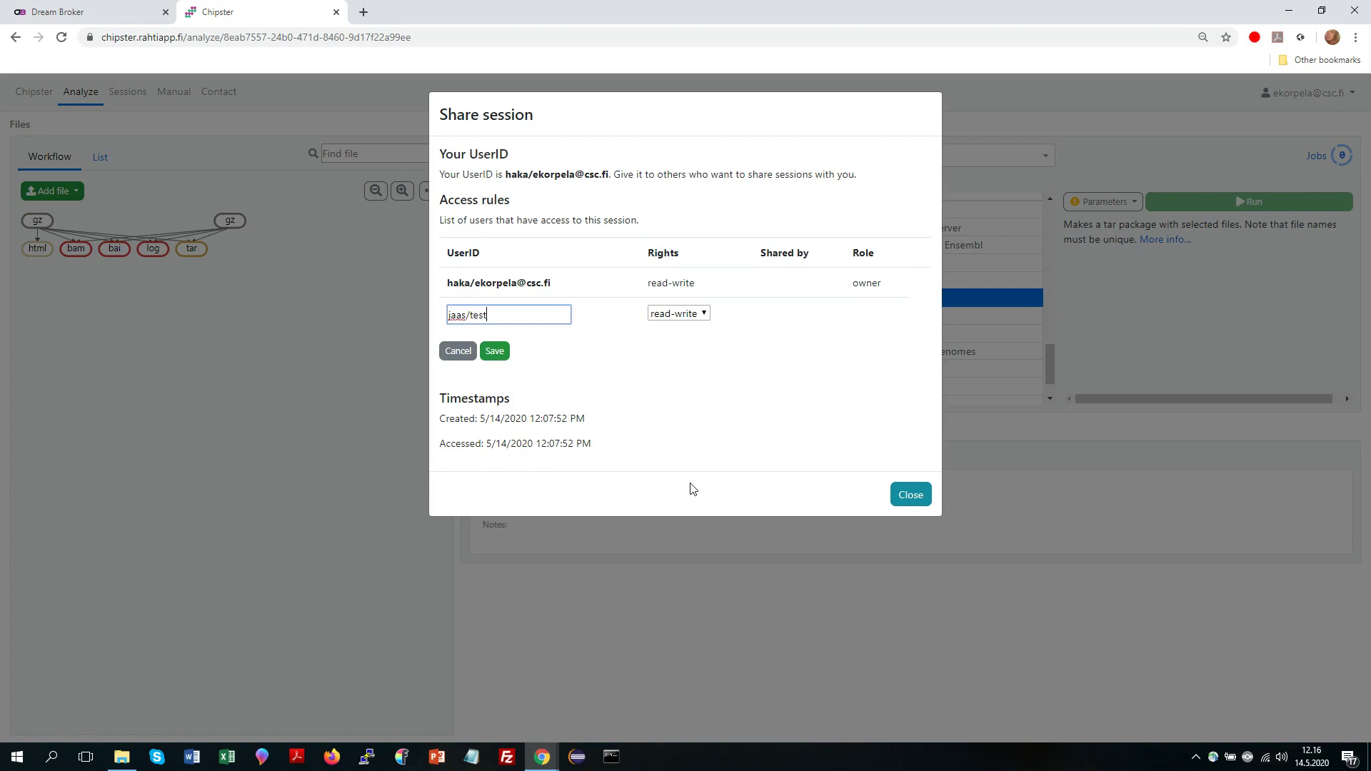
{"action": "left_click", "coordinate": [704, 314]}
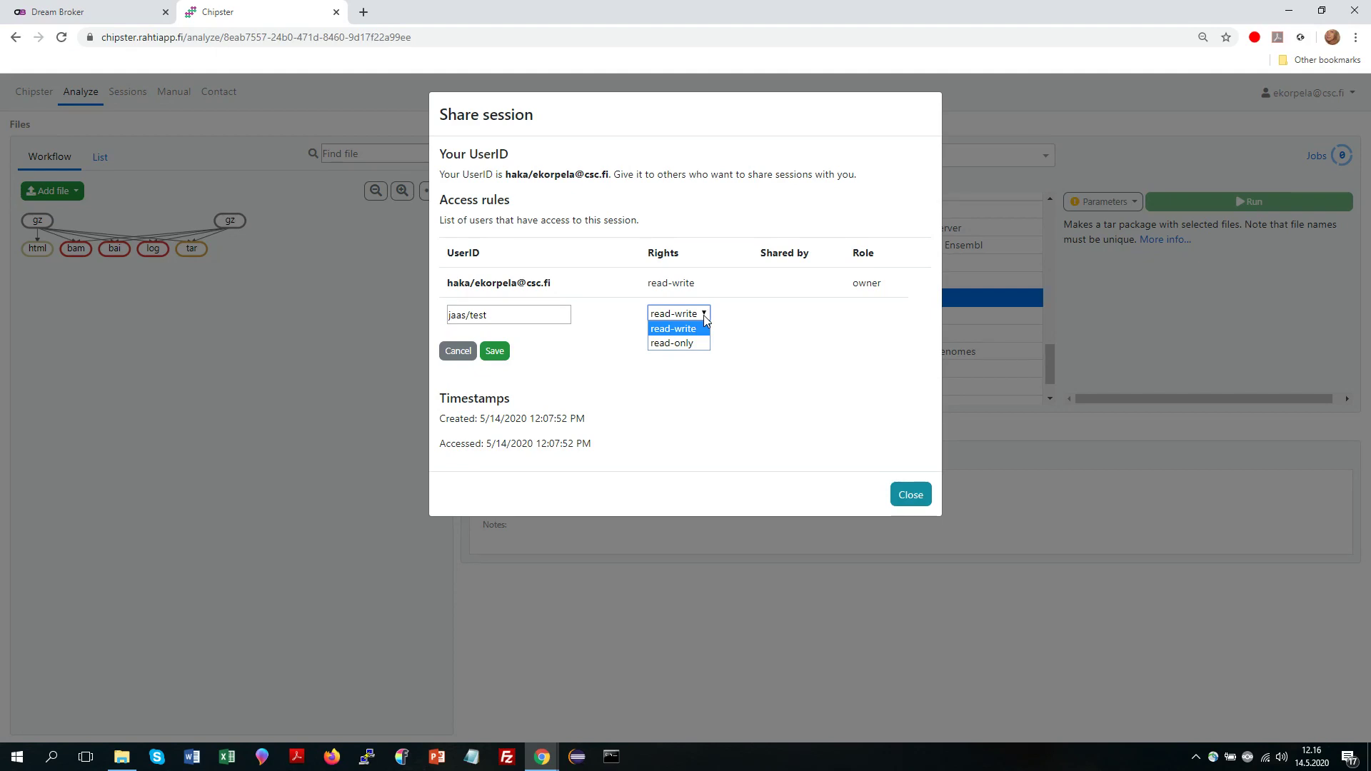
{"action": "left_click", "coordinate": [697, 345]}
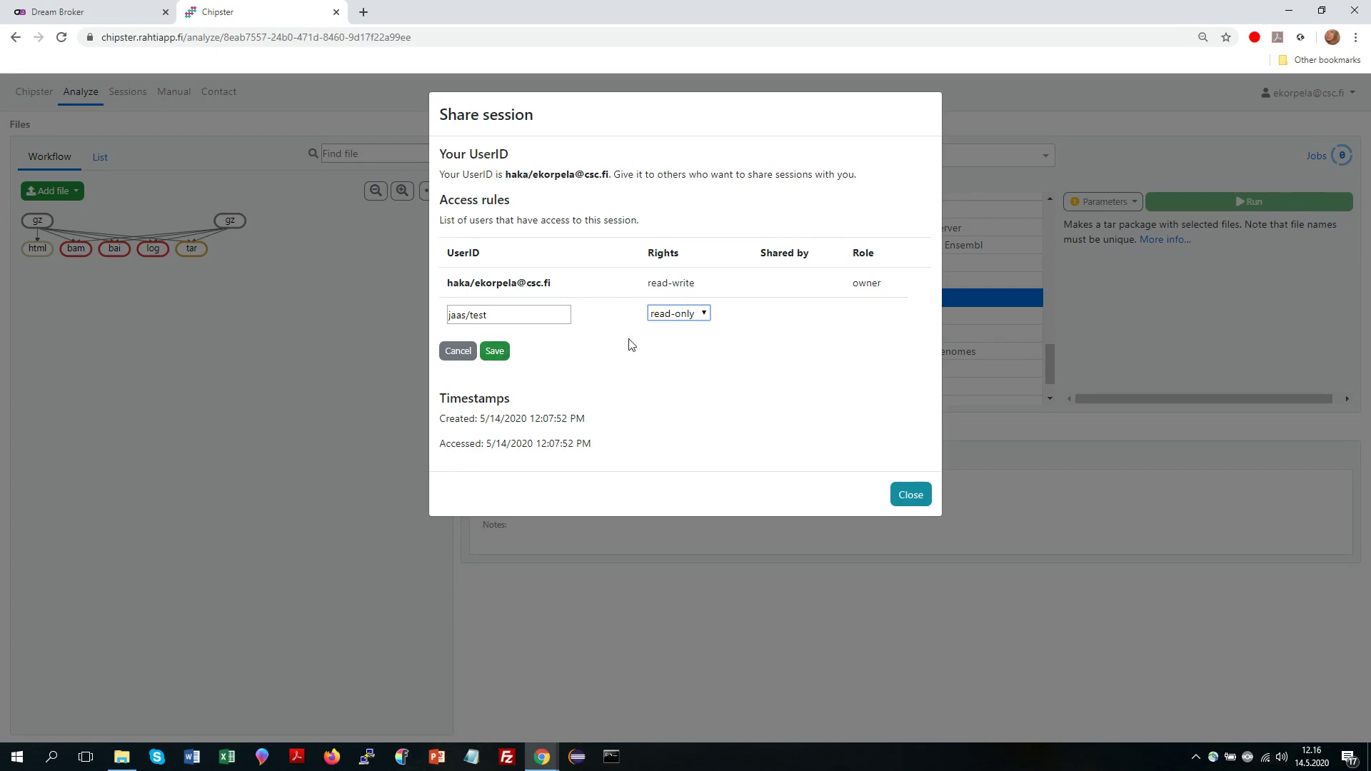
{"action": "left_click", "coordinate": [498, 351]}
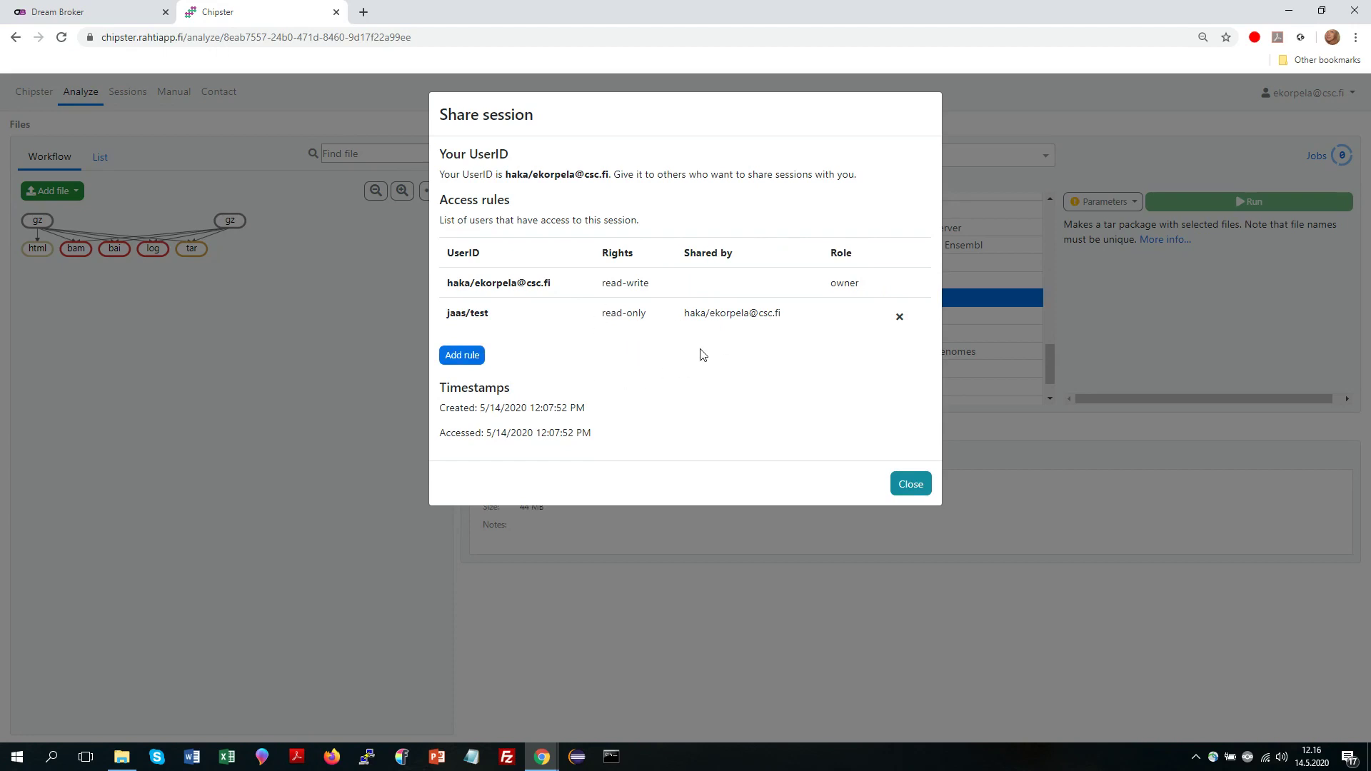